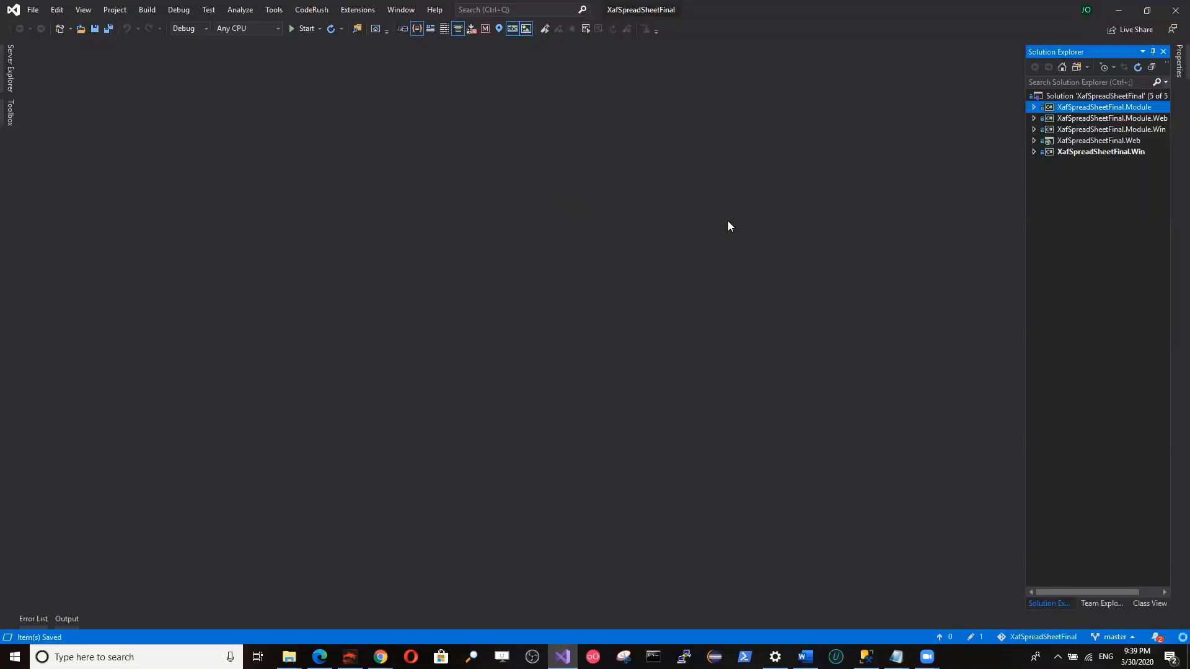
Run the XafSpreadSheetFinal.Win project, log on, and view the first detail line of invoice aaa before closing its form.
{"action": "left_click", "coordinate": [306, 35]}
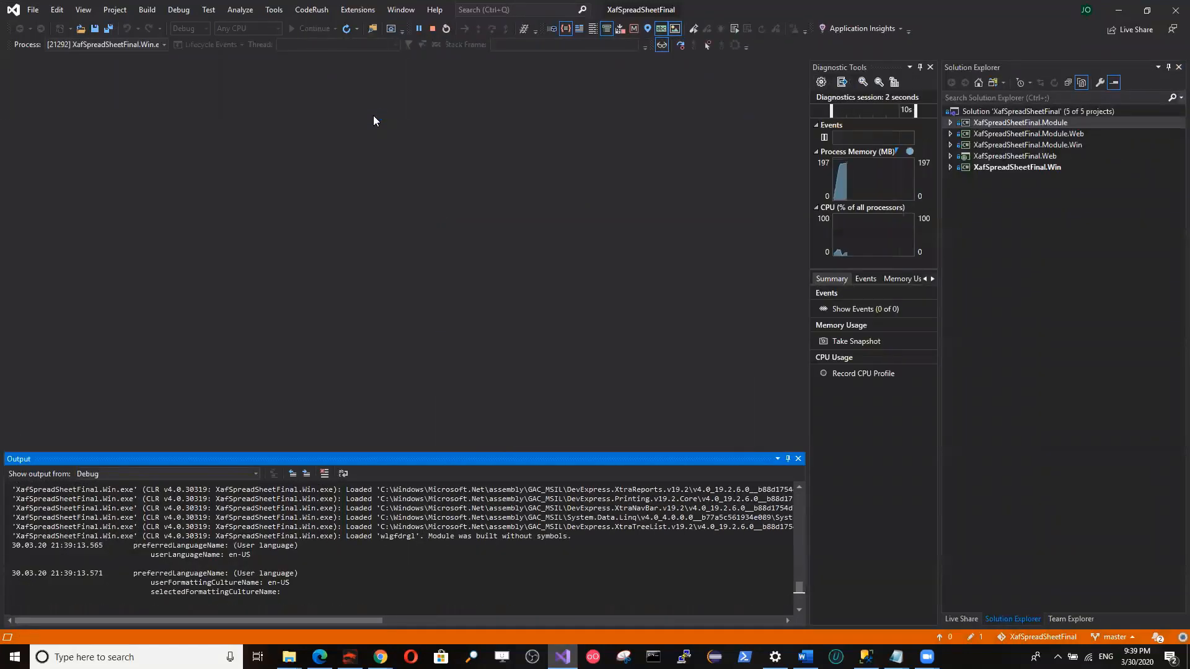
{"action": "left_click", "coordinate": [641, 363]}
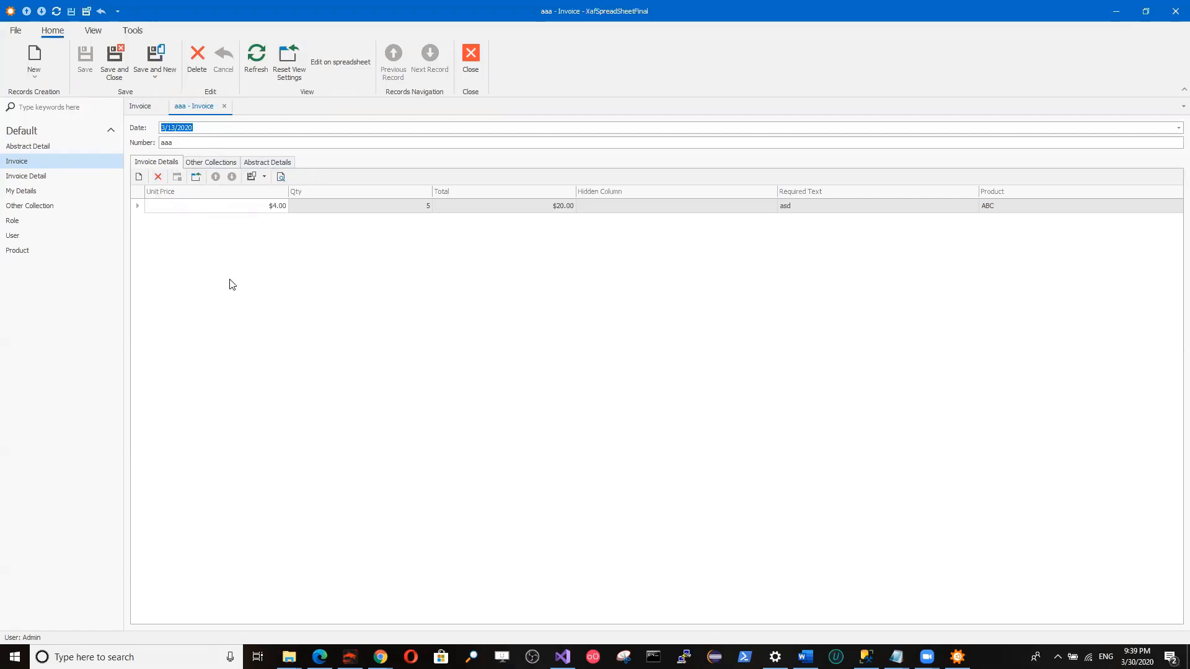
{"action": "double_click", "coordinate": [229, 211]}
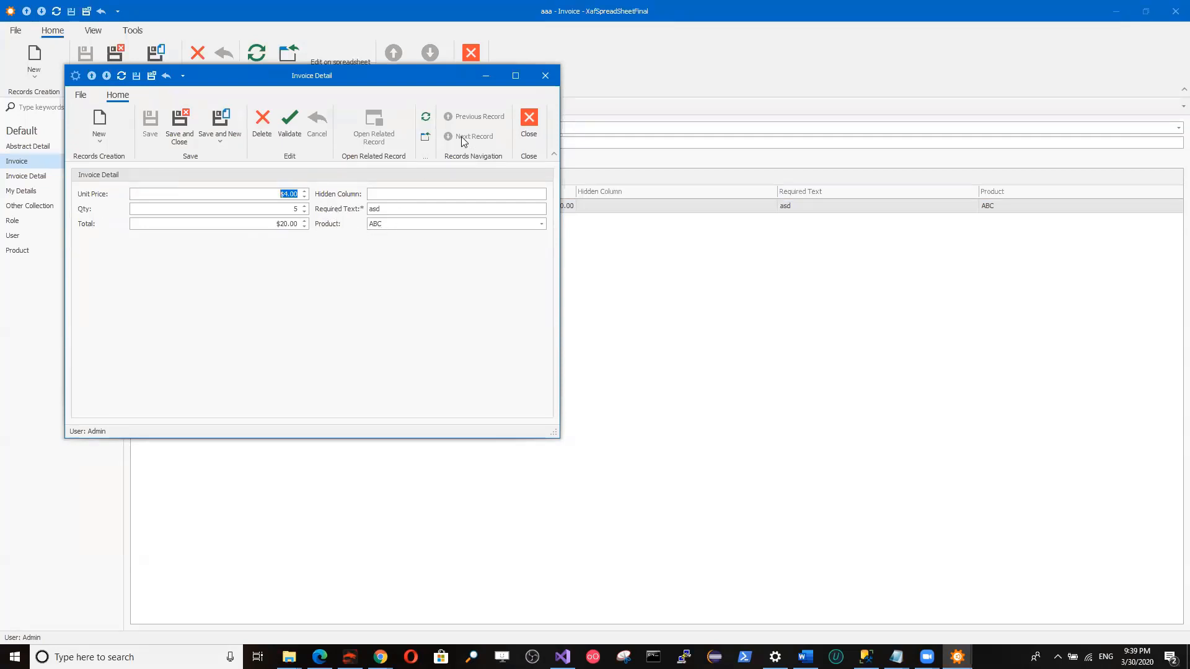
{"action": "left_click", "coordinate": [542, 75]}
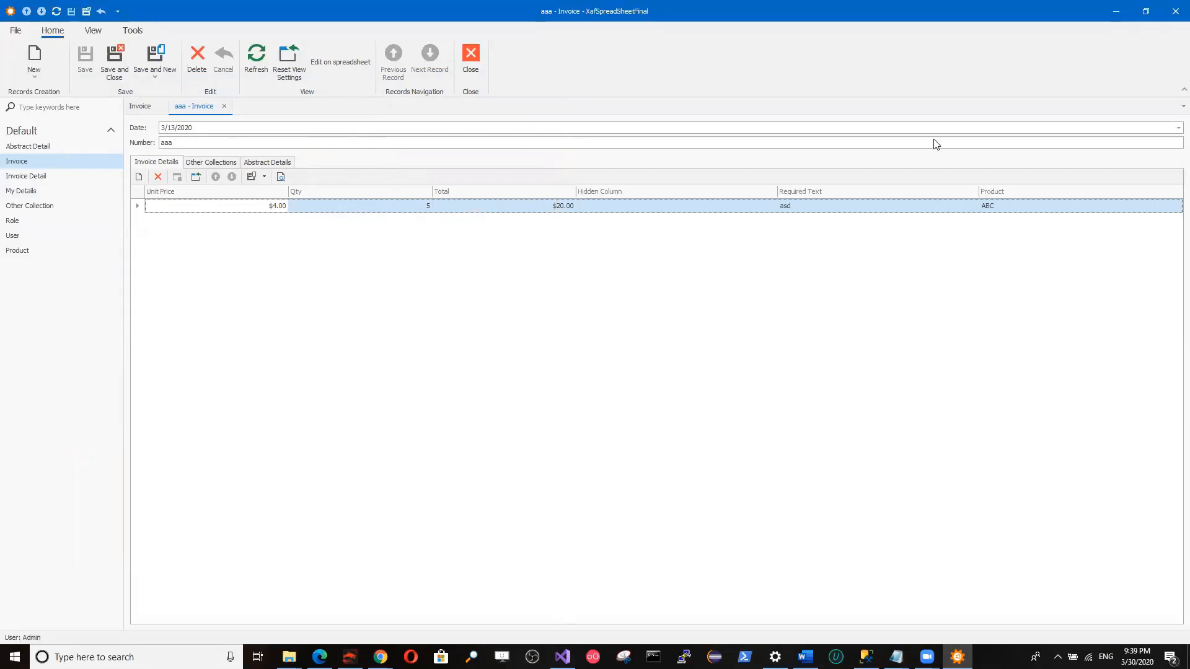
Switch to Visual Studio and examine the class attributes in Invoice.cs, including the collections listed in EditOnSpreadSheet.
{"action": "key", "text": "alt+Tab"}
{"action": "left_click", "coordinate": [951, 127]}
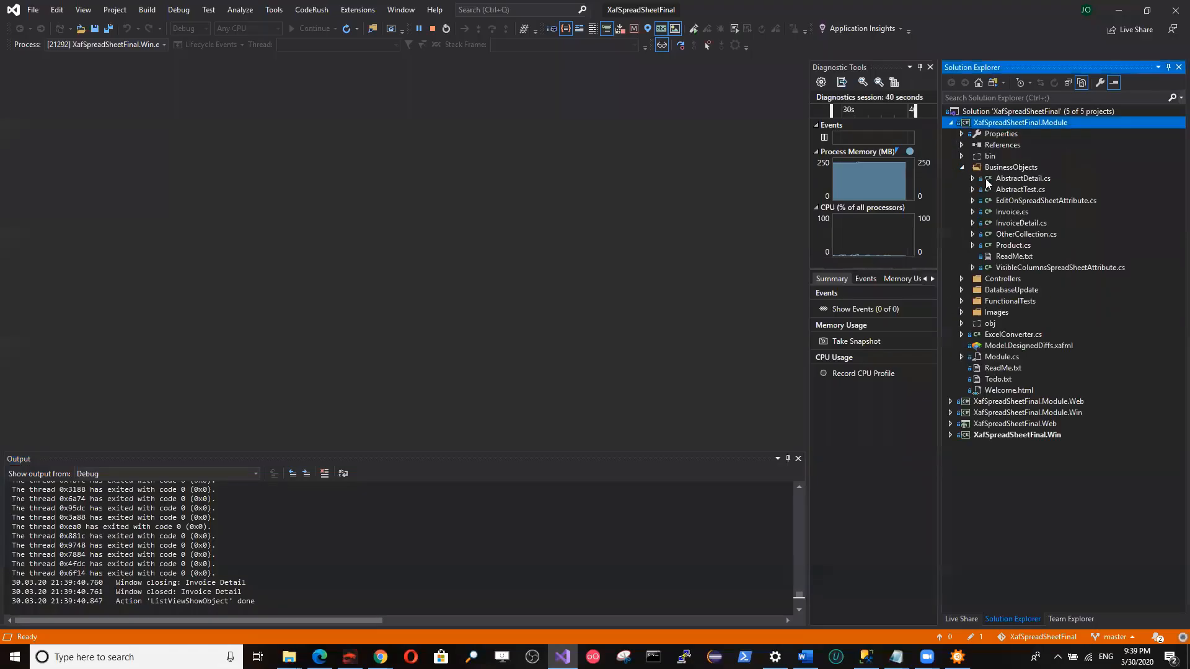
{"action": "double_click", "coordinate": [1003, 213]}
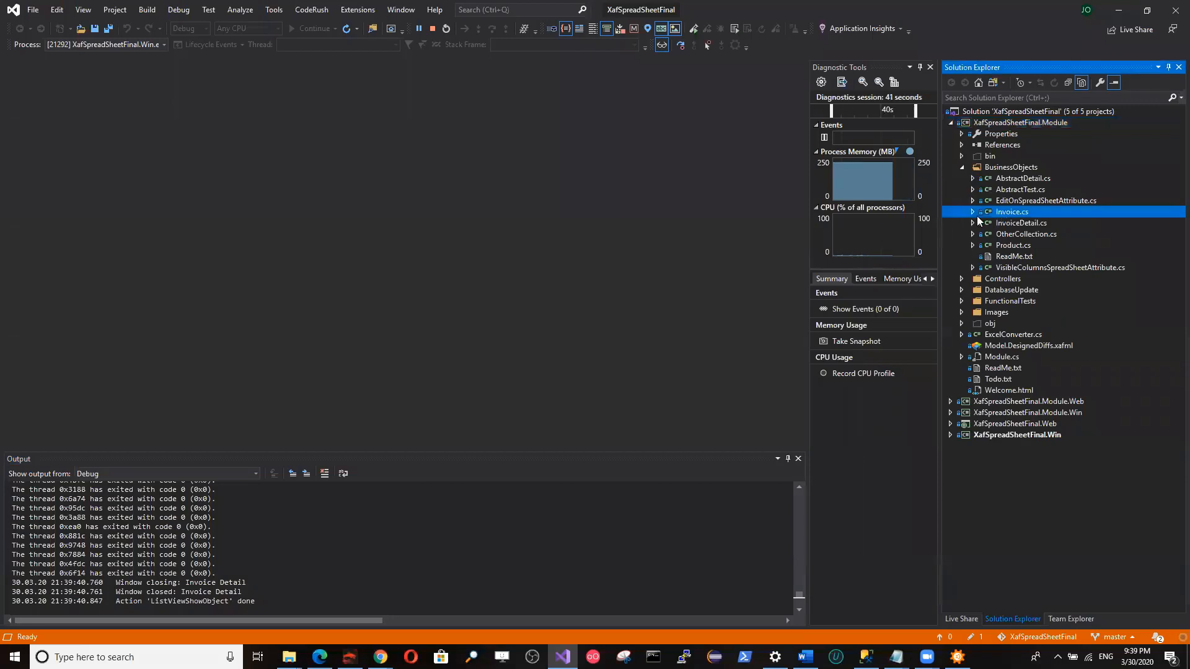
{"action": "scroll", "coordinate": [186, 255], "scroll_direction": "down", "scroll_amount": 3}
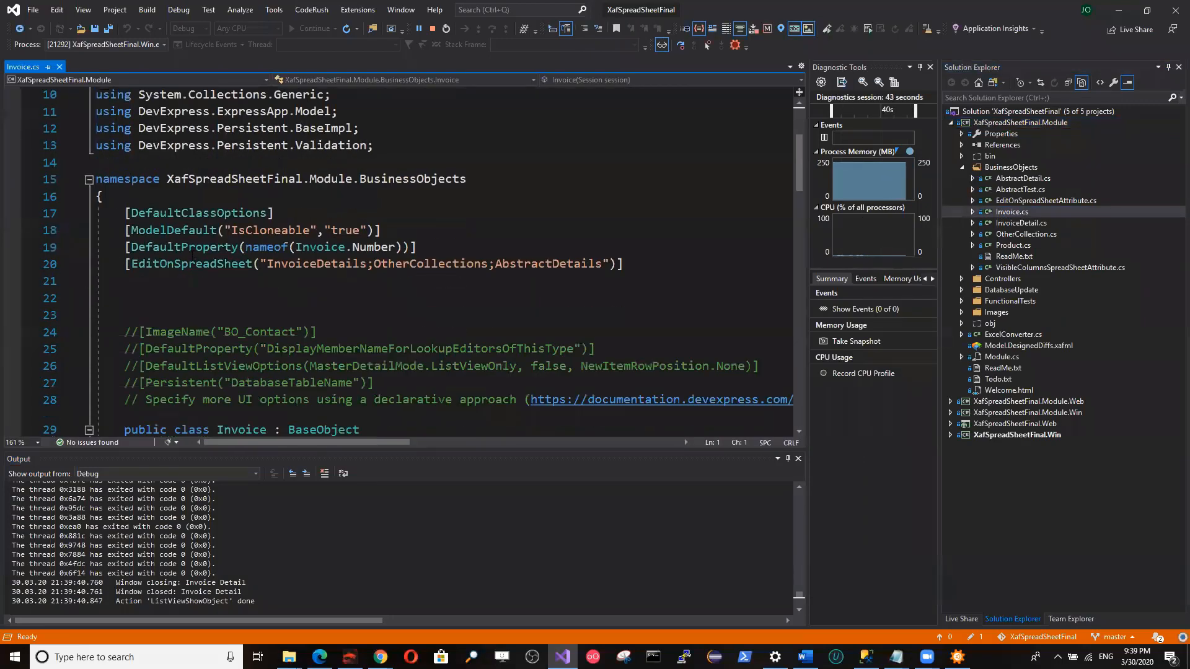
{"action": "double_click", "coordinate": [186, 251]}
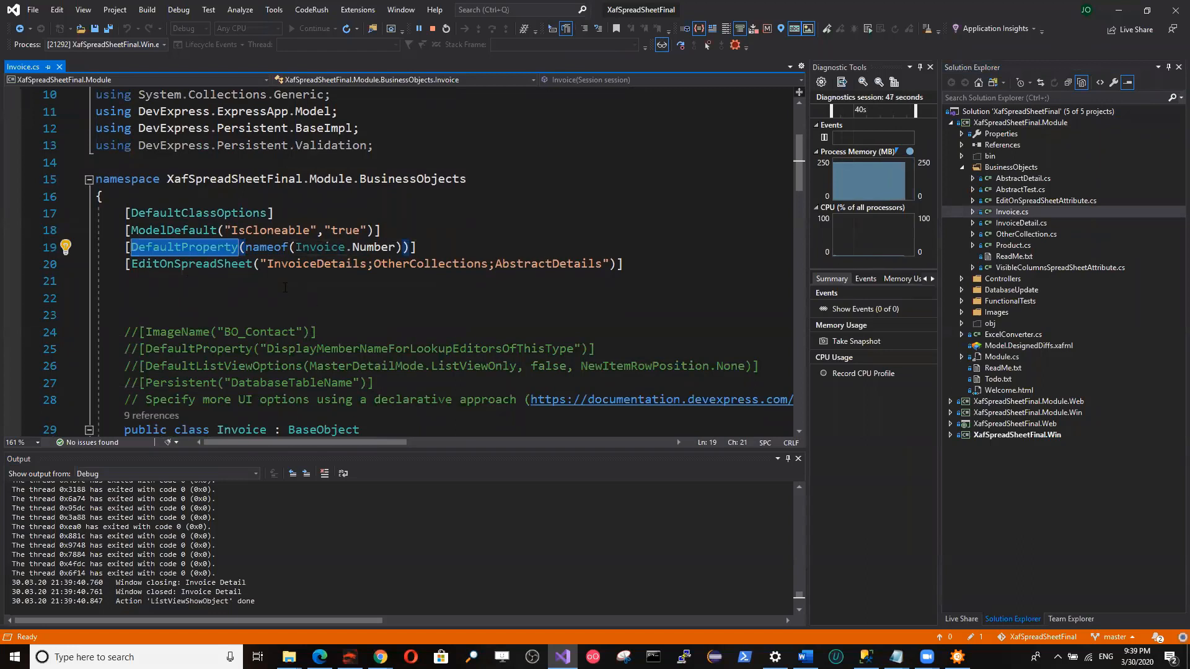
{"action": "left_click", "coordinate": [545, 264]}
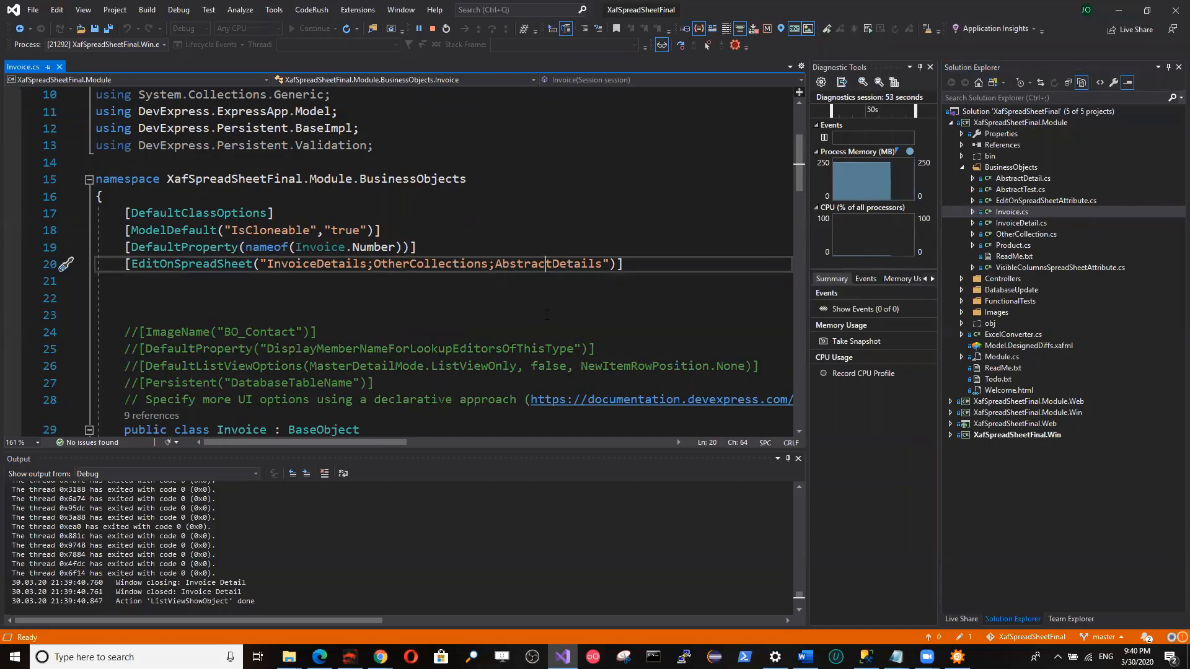
Return to the running application, open invoice aaa for spreadsheet editing, and resize and place the spreadsheet window below the detail rows.
{"action": "left_click", "coordinate": [957, 657]}
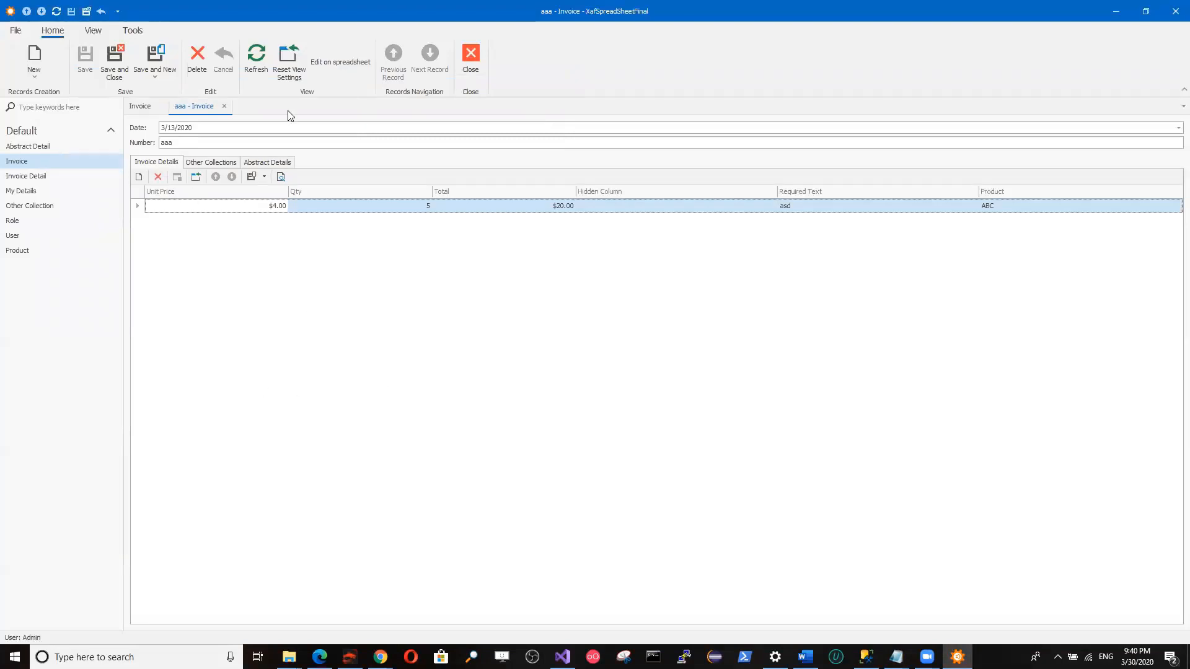
{"action": "left_click", "coordinate": [330, 62]}
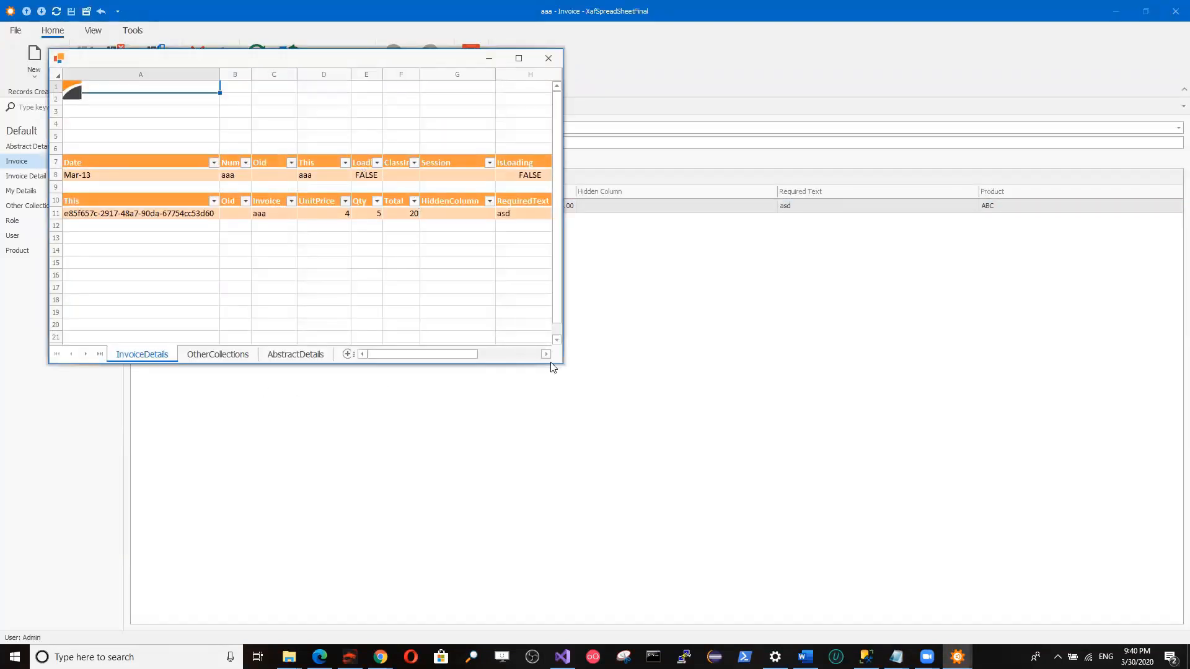
{"action": "left_click_drag", "start_coordinate": [560, 367], "coordinate": [768, 429]}
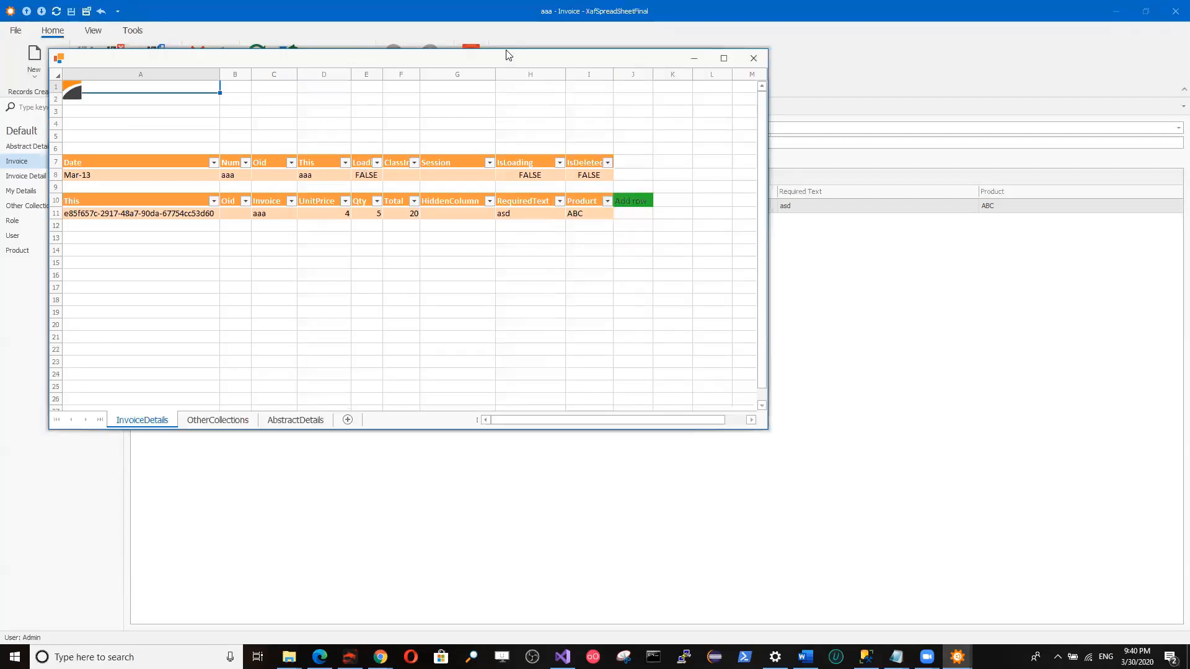
{"action": "left_click_drag", "start_coordinate": [508, 60], "coordinate": [765, 261]}
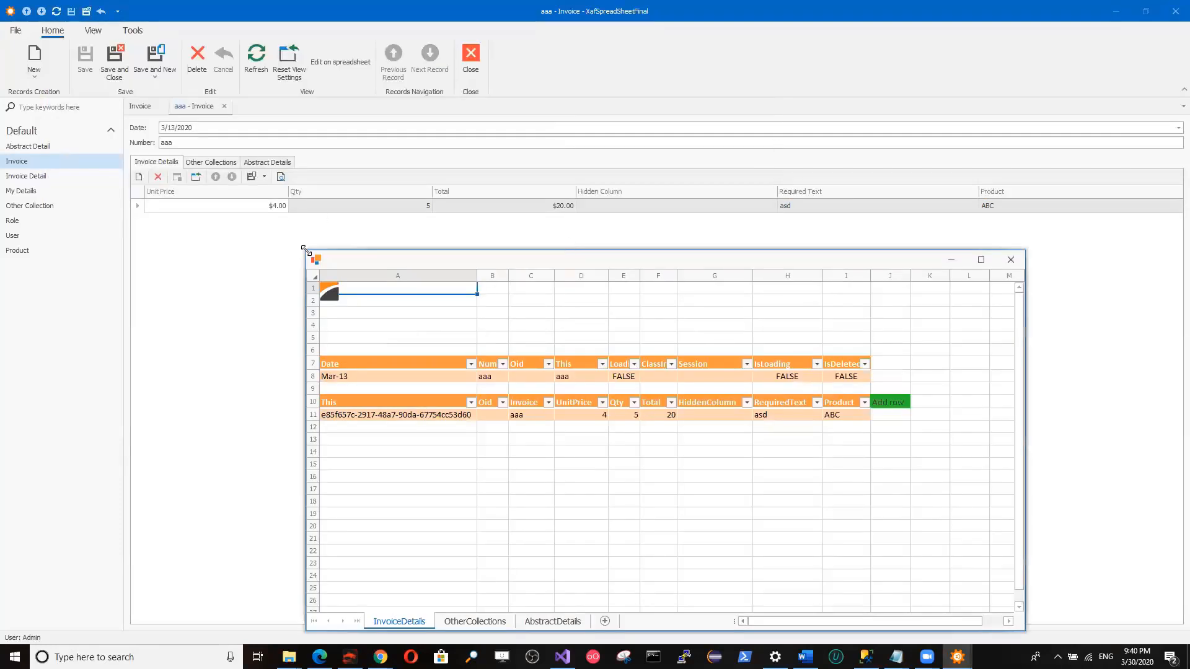
{"action": "left_click_drag", "start_coordinate": [303, 249], "coordinate": [364, 284]}
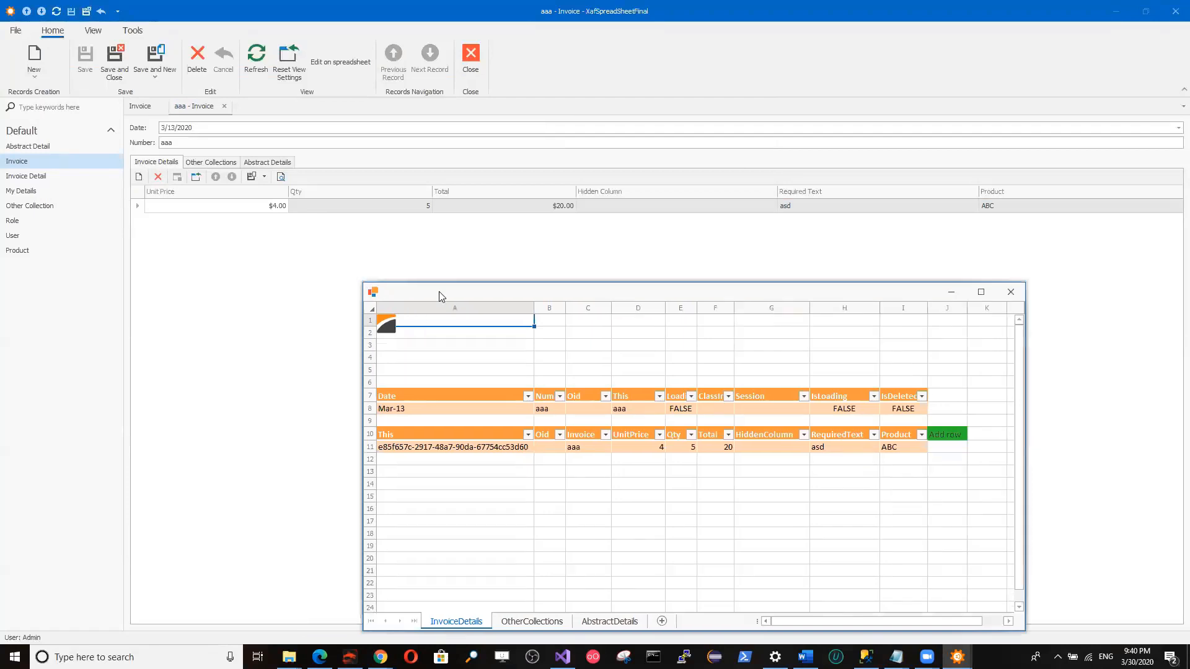
{"action": "left_click_drag", "start_coordinate": [500, 295], "coordinate": [566, 251]}
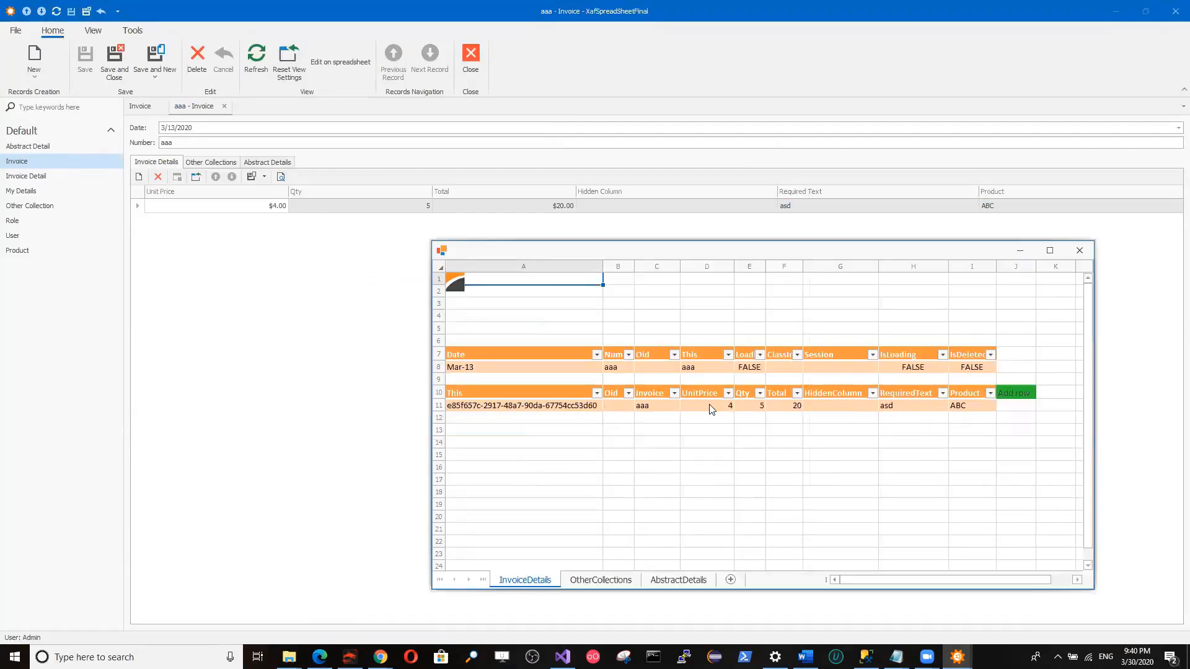
Add a row to the InvoiceDetails sheet and choose product CDE for it.
{"action": "left_click", "coordinate": [1029, 397]}
{"action": "left_click", "coordinate": [1031, 394]}
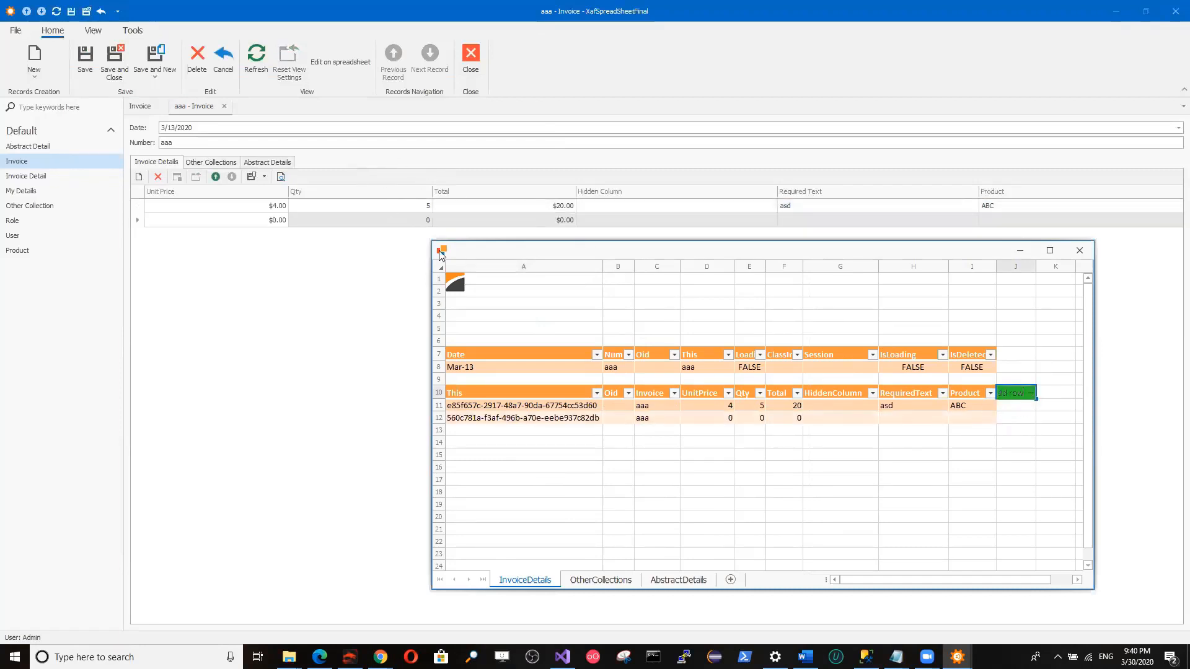
{"action": "left_click", "coordinate": [714, 420]}
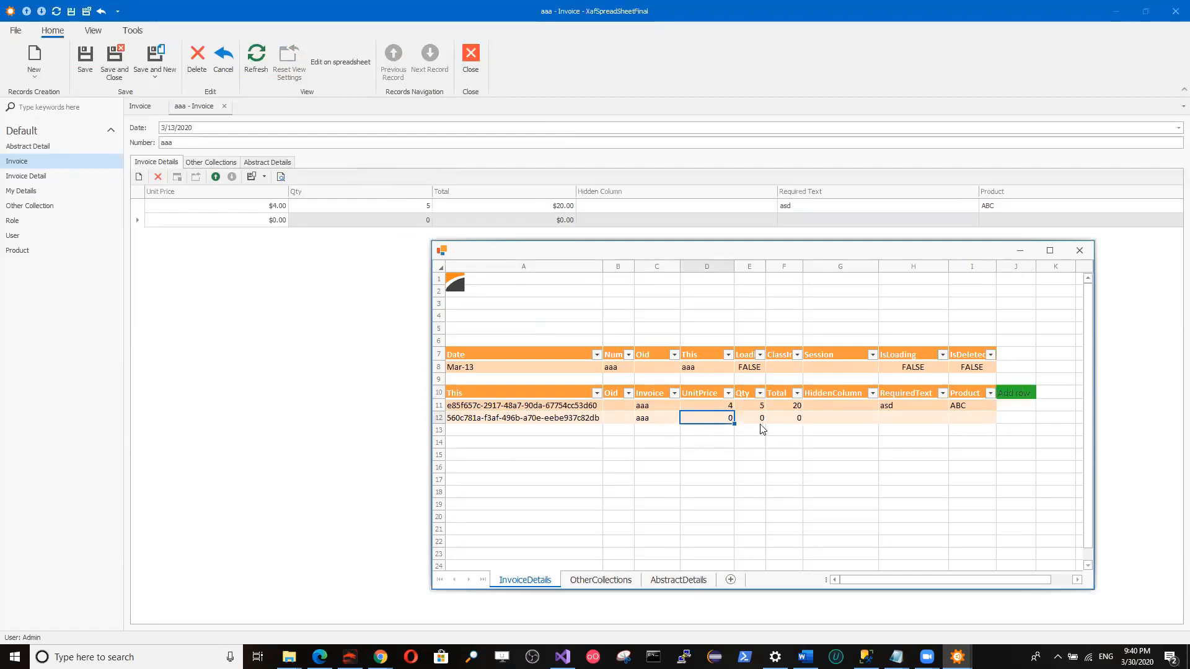
{"action": "left_click", "coordinate": [992, 419]}
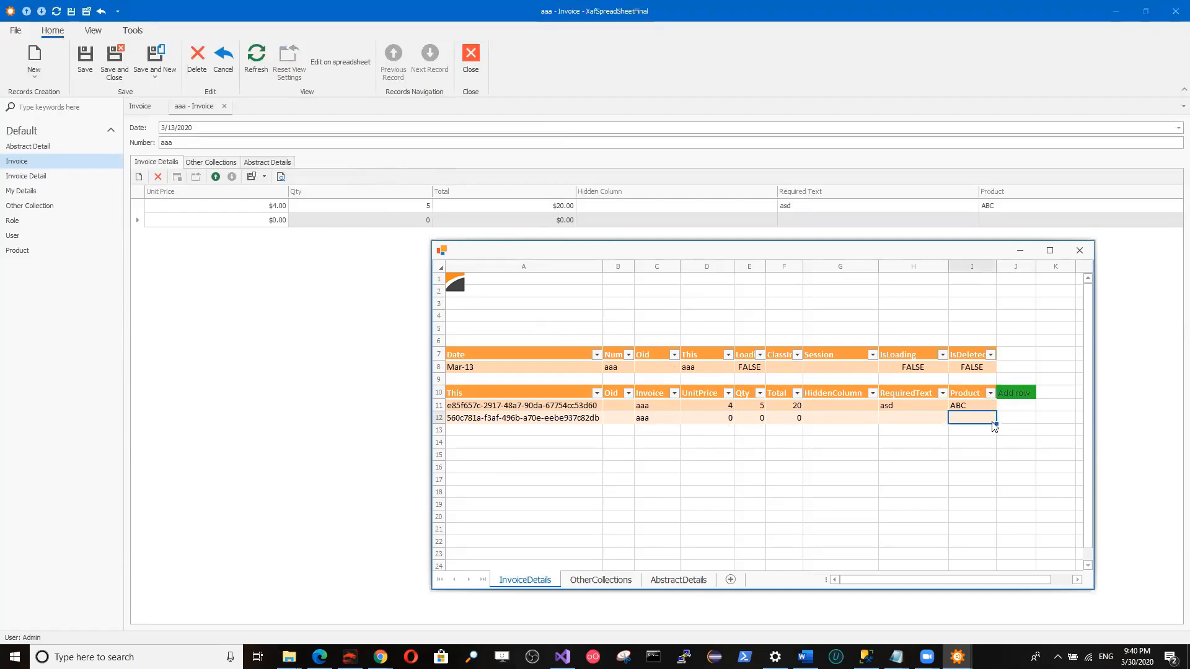
{"action": "double_click", "coordinate": [994, 421]}
{"action": "left_click", "coordinate": [991, 420]}
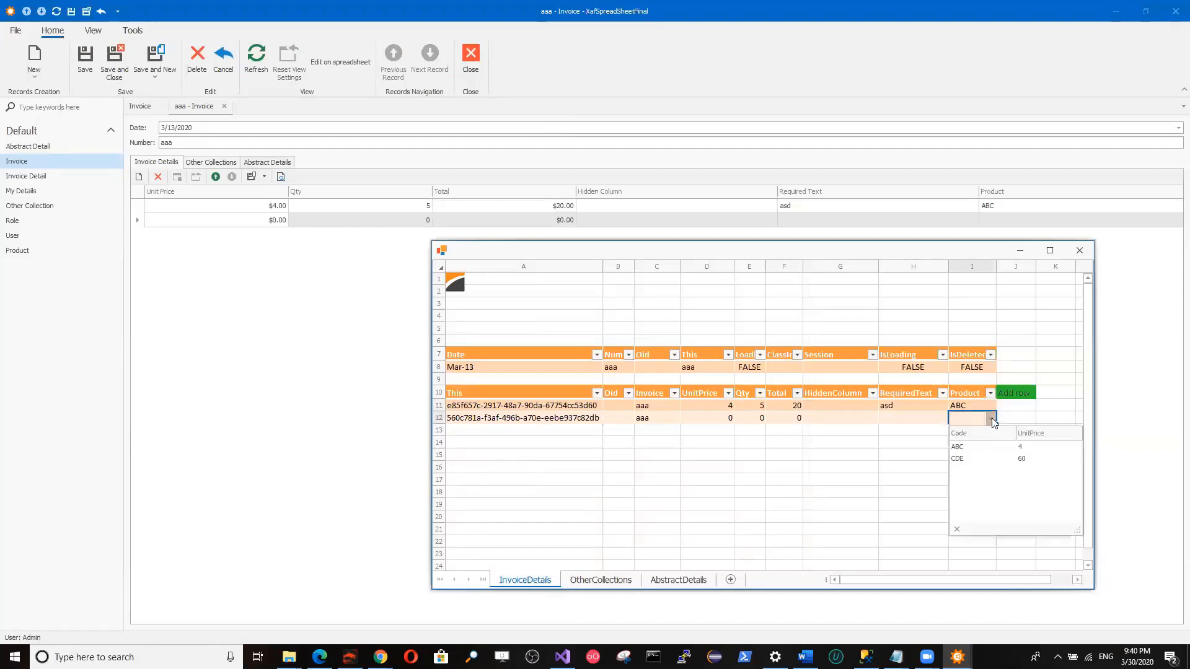
{"action": "left_click", "coordinate": [988, 458]}
Set the quantity of the new CDE row to 2.
{"action": "left_click", "coordinate": [931, 421]}
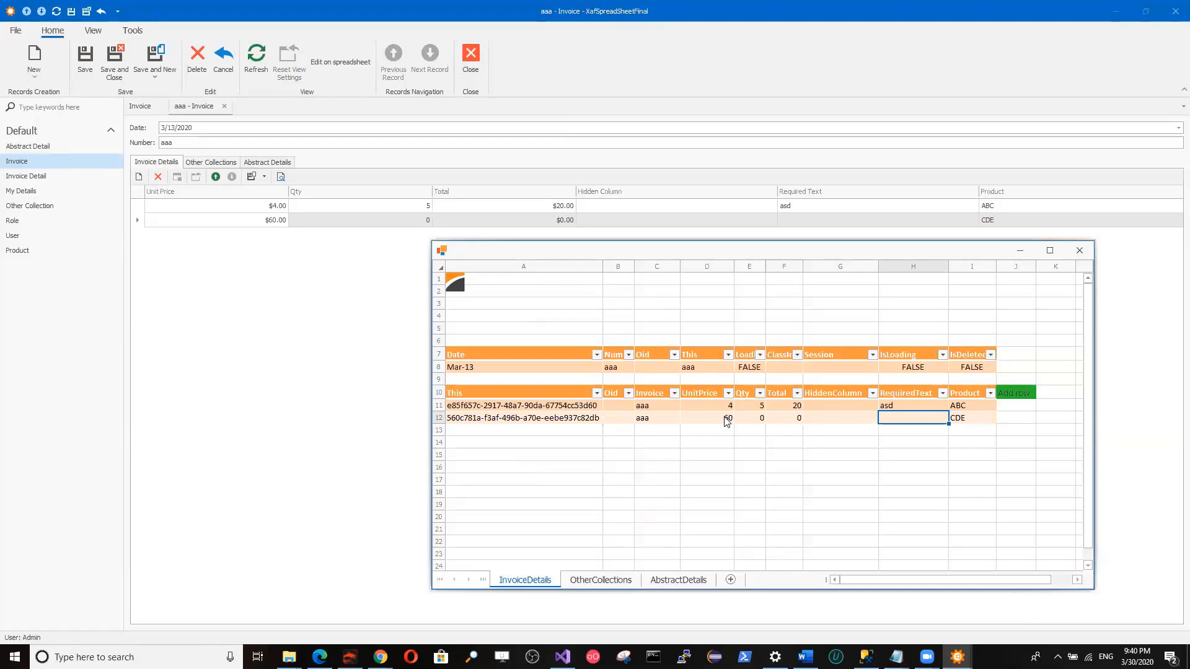
{"action": "left_click", "coordinate": [756, 421]}
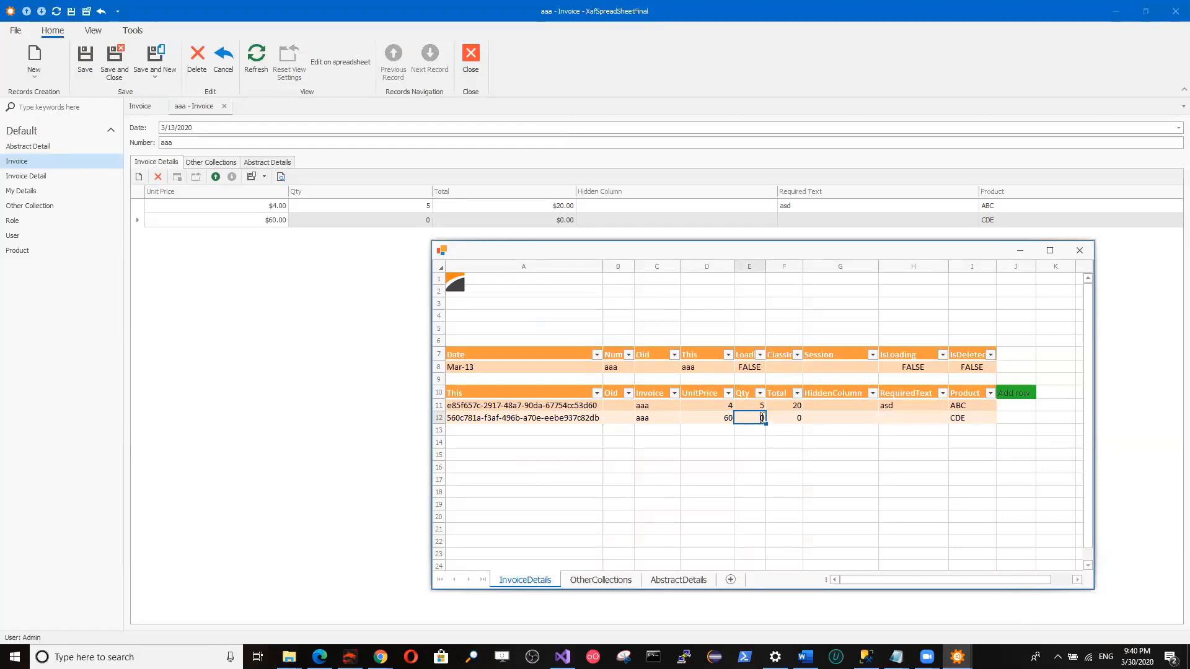
{"action": "type", "text": "2"}
{"action": "key", "text": "Return"}
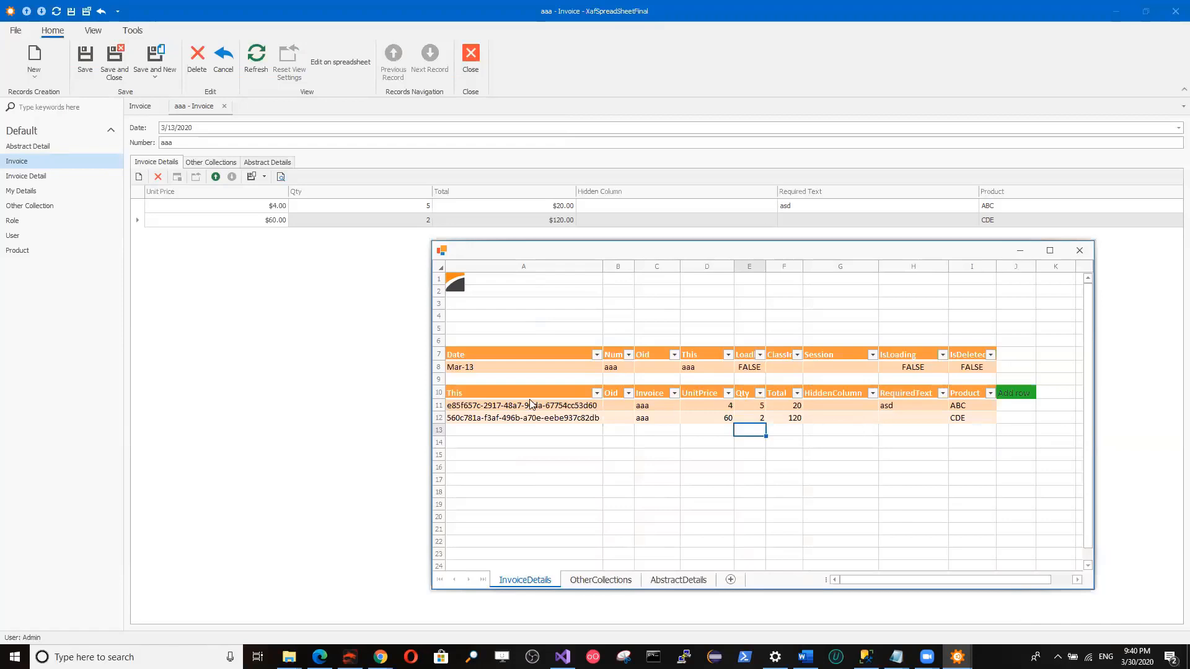
Duplicate the two invoice detail rows by copying them and pasting them directly below, starting at row 13.
{"action": "left_click_drag", "start_coordinate": [511, 406], "coordinate": [954, 418]}
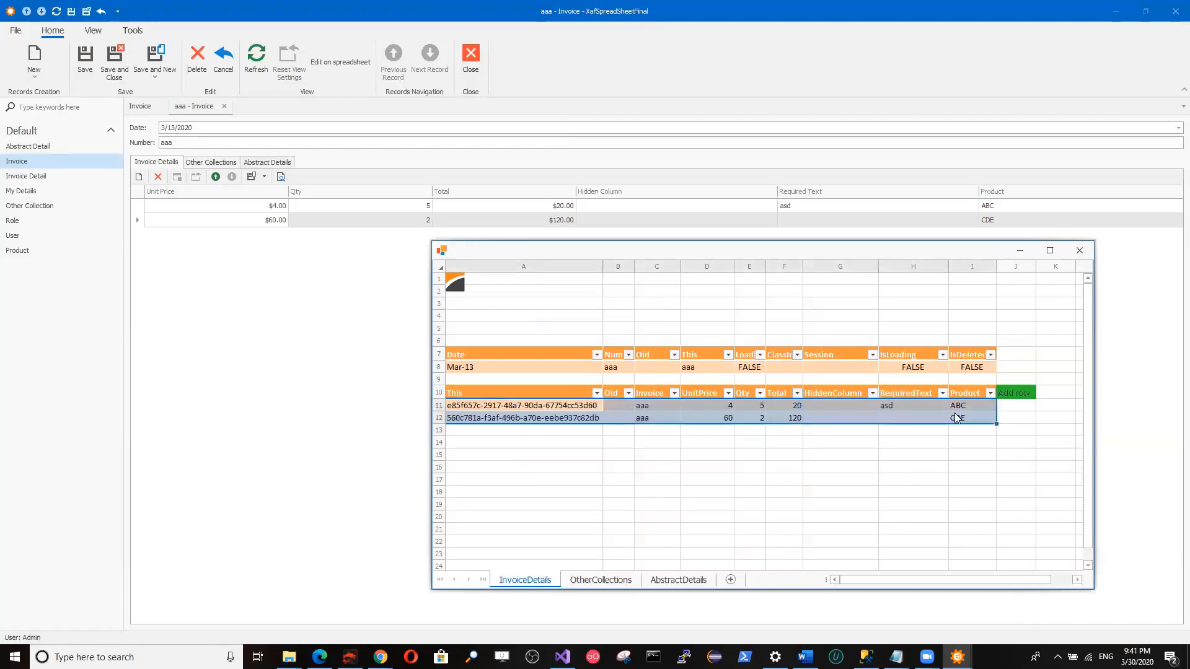
{"action": "key", "text": "ctrl+c"}
{"action": "left_click", "coordinate": [590, 433]}
{"action": "key", "text": "ctrl+v"}
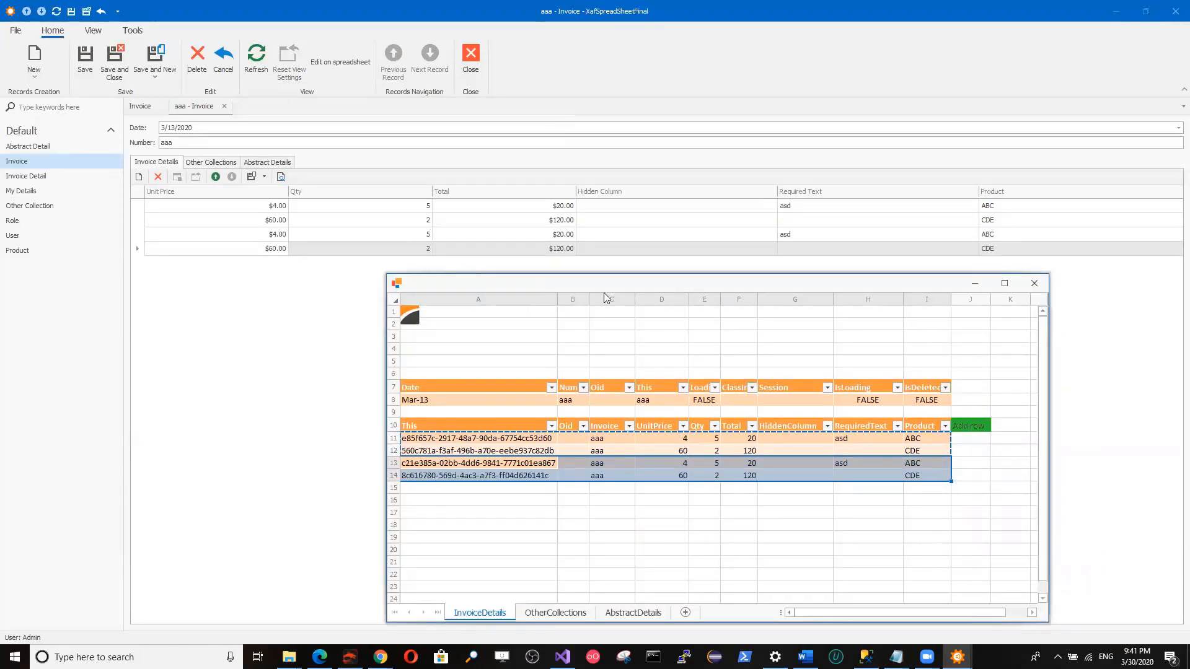
Copy the This, Oid and Invoice columns of all four detail rows and paste them directly below, starting at A15.
{"action": "left_click", "coordinate": [625, 440]}
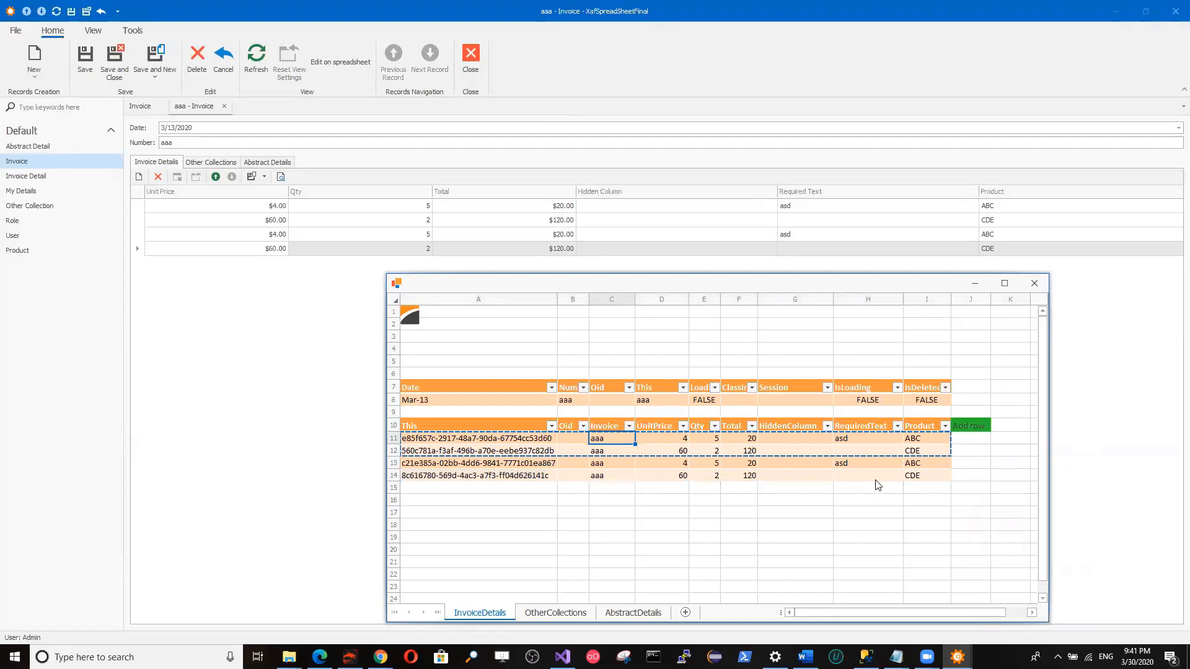
{"action": "left_click_drag", "start_coordinate": [423, 439], "coordinate": [623, 475]}
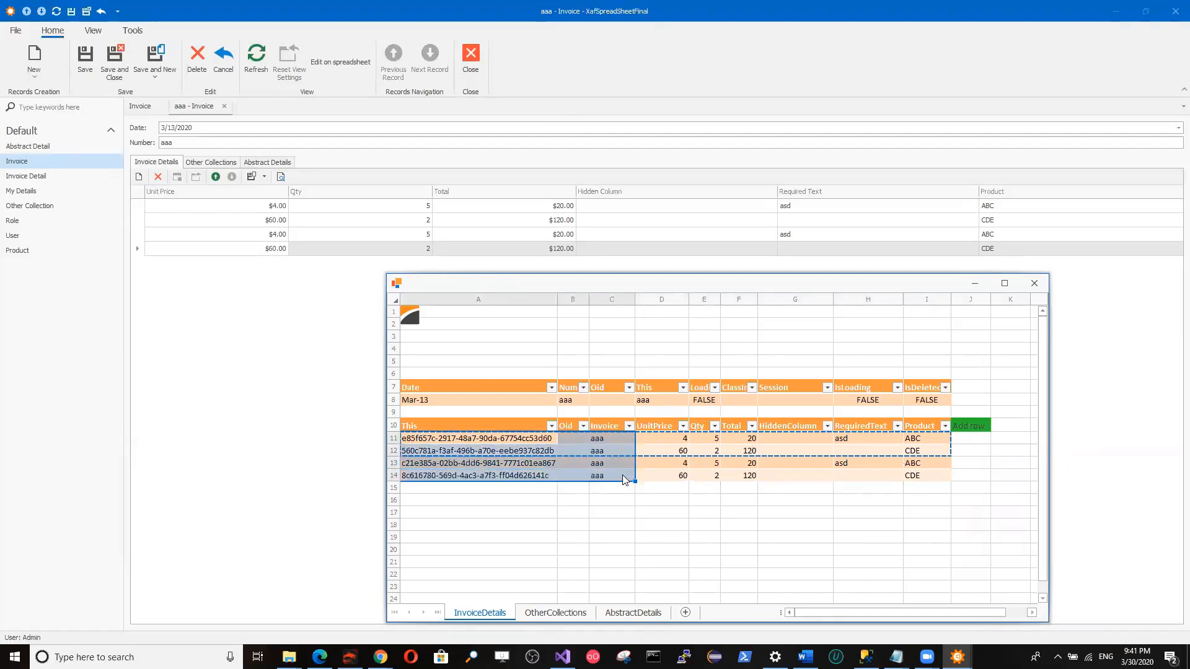
{"action": "key", "text": "ctrl+c"}
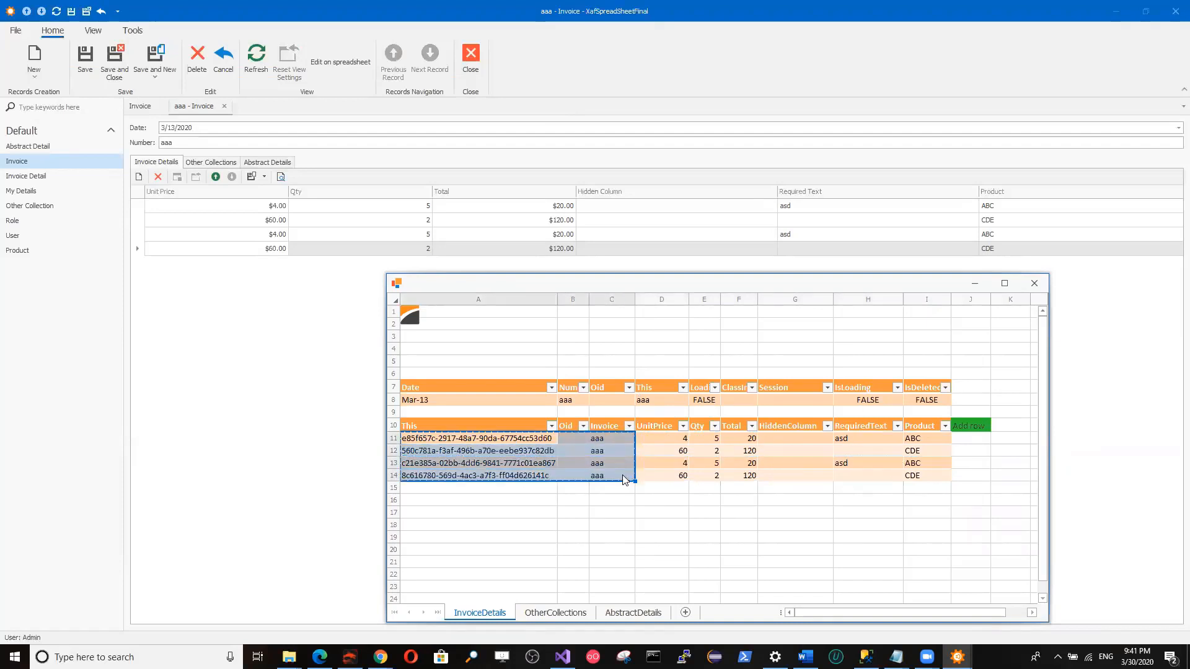
{"action": "left_click", "coordinate": [505, 491]}
{"action": "key", "text": "ctrl+v"}
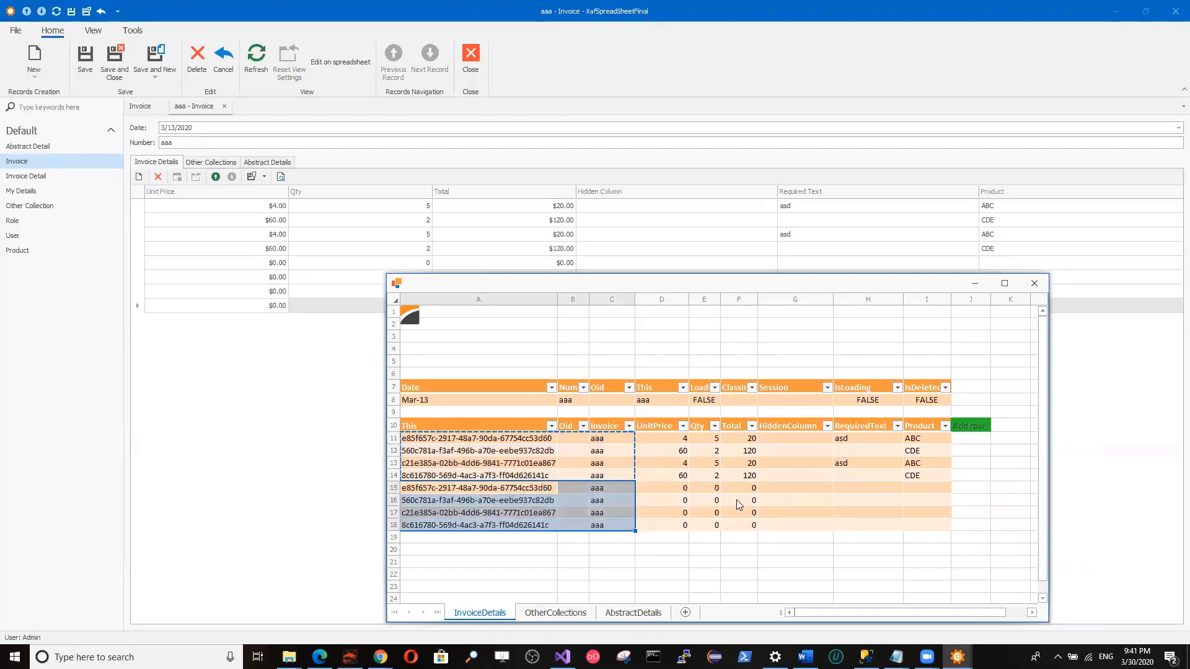
Examine the blank cells of the four newly pasted rows and the OtherCollections sheet, ending back on InvoiceDetails.
{"action": "left_click_drag", "start_coordinate": [800, 489], "coordinate": [929, 524]}
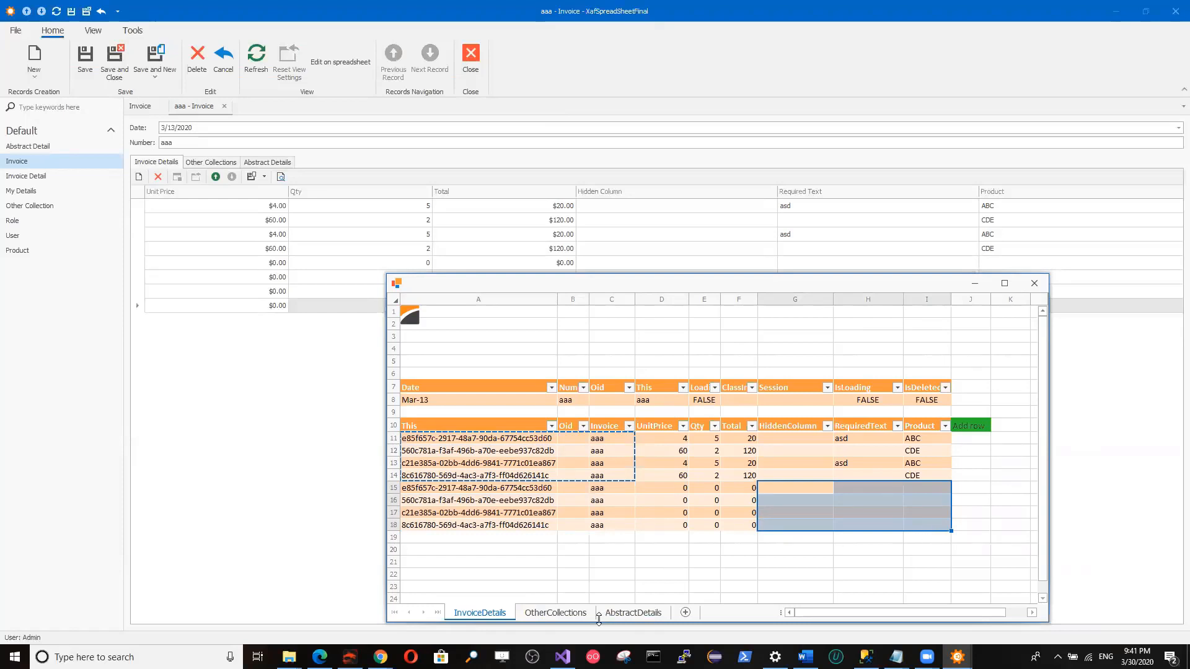
{"action": "left_click", "coordinate": [578, 550]}
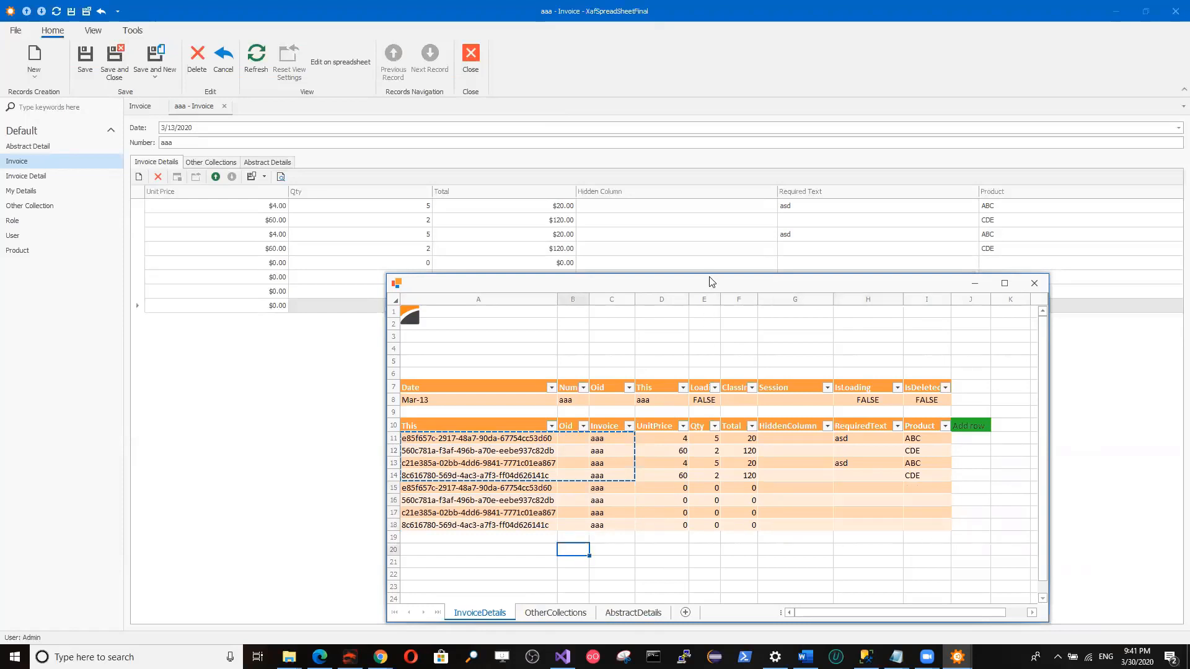
{"action": "left_click_drag", "start_coordinate": [712, 282], "coordinate": [687, 183]}
{"action": "left_click", "coordinate": [529, 518]}
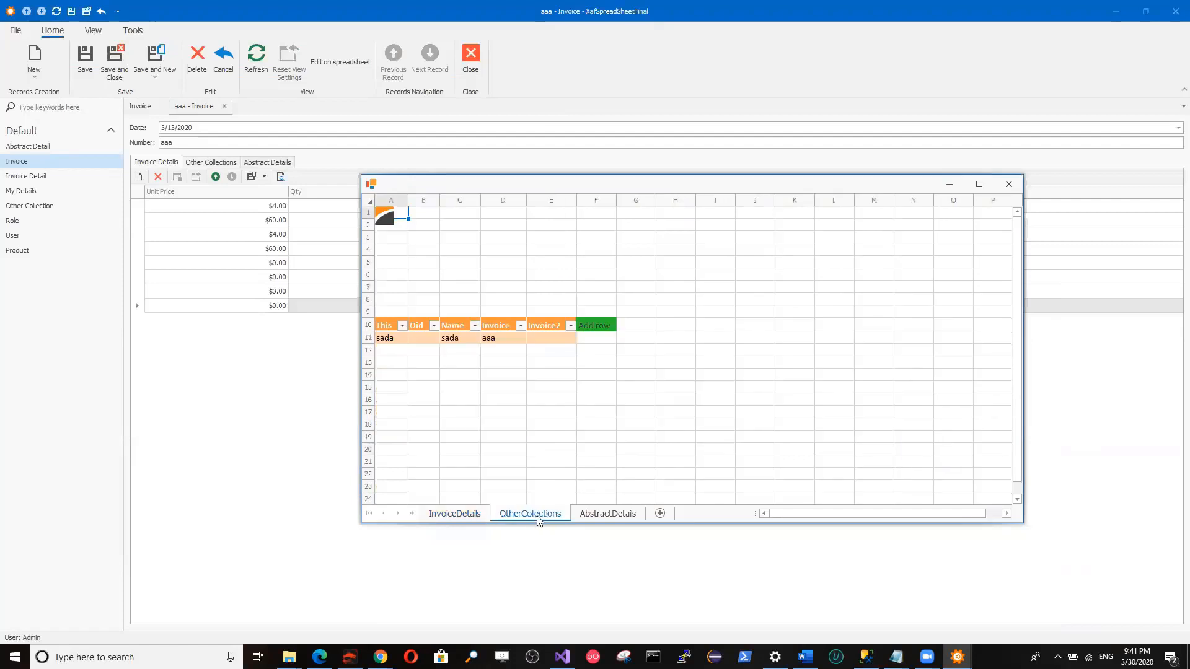
{"action": "left_click", "coordinate": [460, 515]}
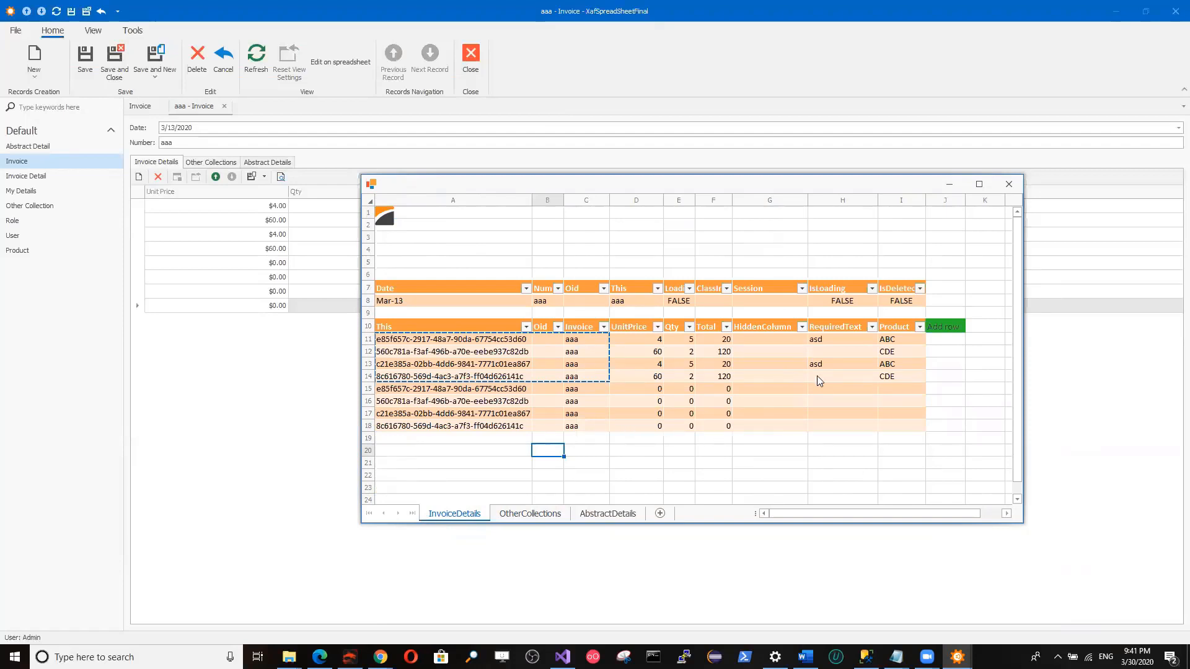
Look at the product choices for the first invoice detail row, and return to Invoice.cs in Visual Studio.
{"action": "left_click", "coordinate": [916, 346]}
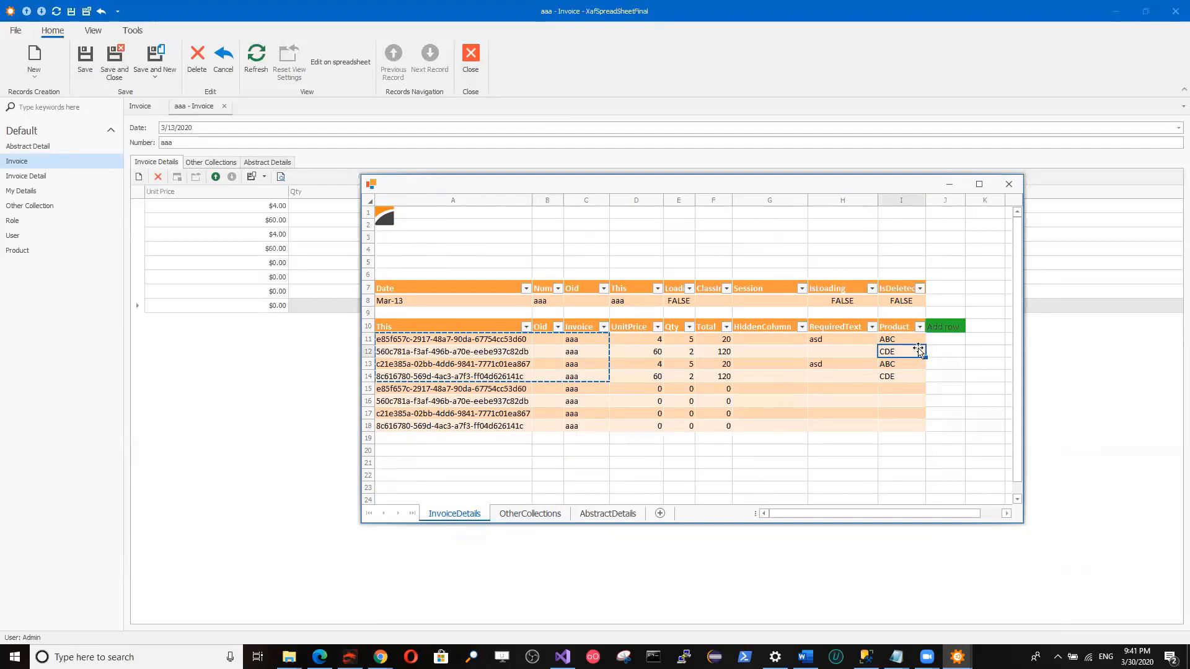
{"action": "double_click", "coordinate": [919, 343]}
{"action": "left_click", "coordinate": [921, 342]}
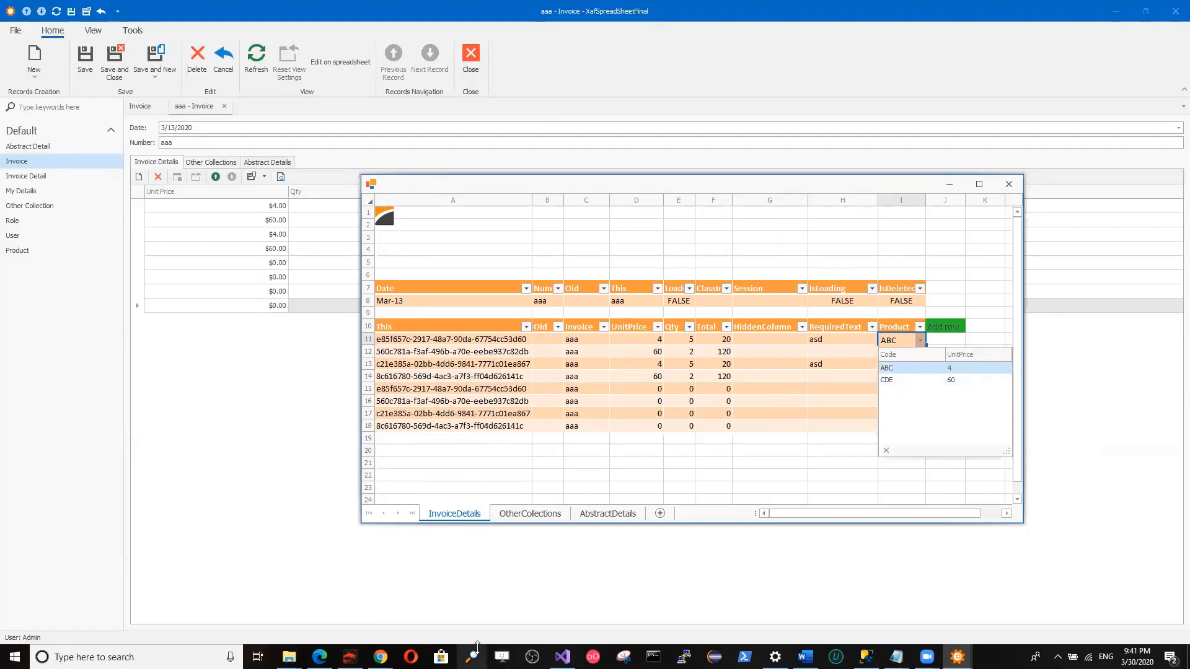
{"action": "left_click", "coordinate": [563, 656]}
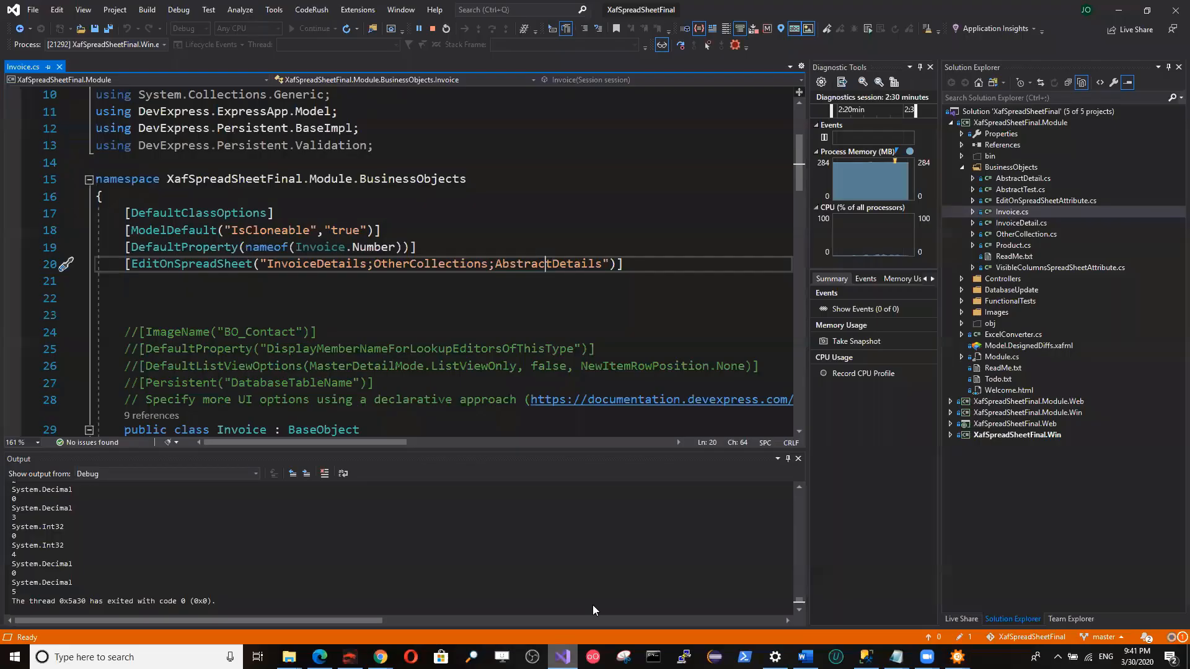
Open InvoiceDetail.cs and examine the VisibleColumnsSpreadSheet attribute with "Code;UnitPrice" on the Product property.
{"action": "double_click", "coordinate": [1020, 223]}
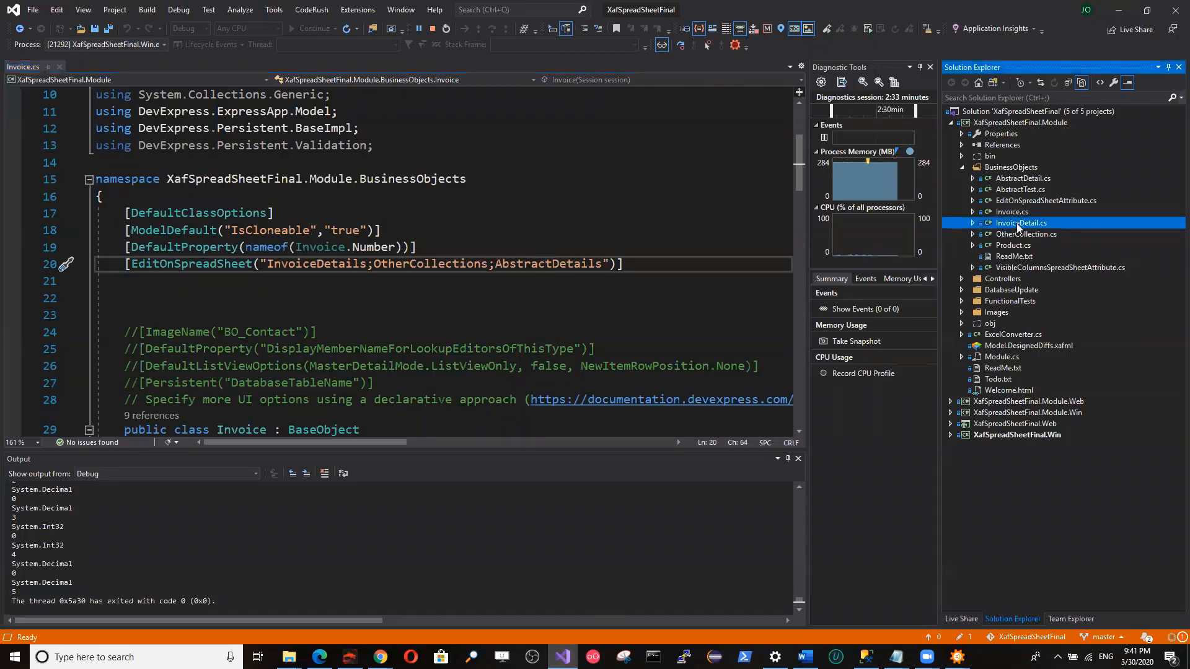
{"action": "scroll", "coordinate": [632, 259], "scroll_direction": "down", "scroll_amount": 11}
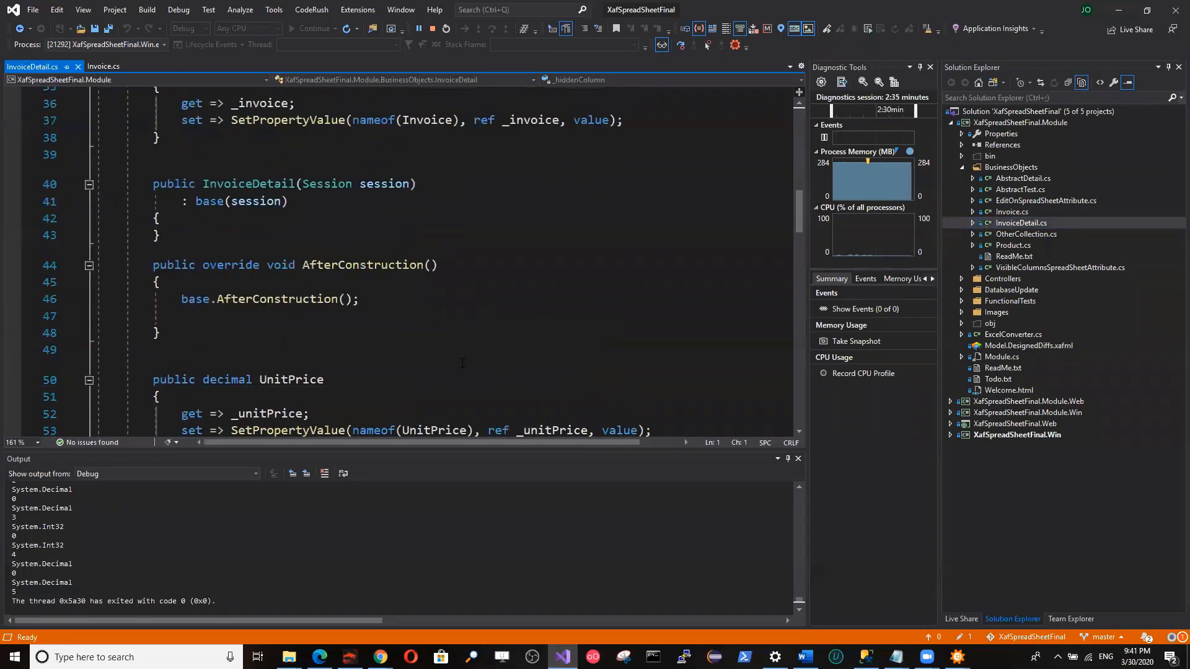
{"action": "scroll", "coordinate": [223, 243], "scroll_direction": "up", "scroll_amount": 2}
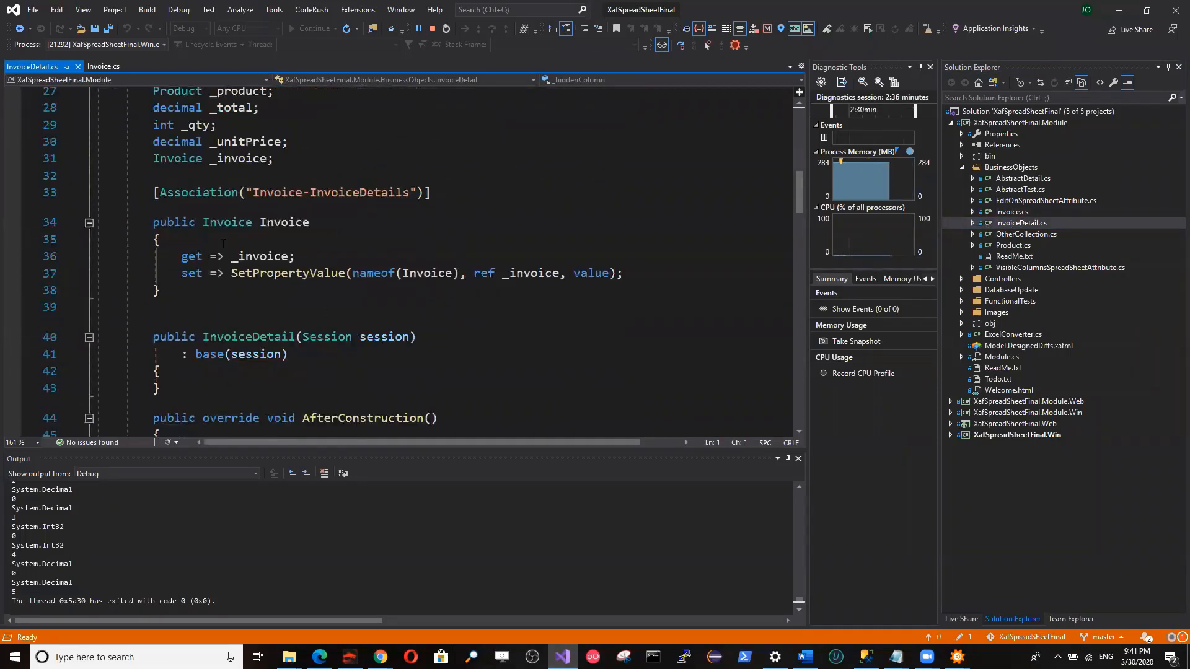
{"action": "scroll", "coordinate": [224, 243], "scroll_direction": "down", "scroll_amount": 17}
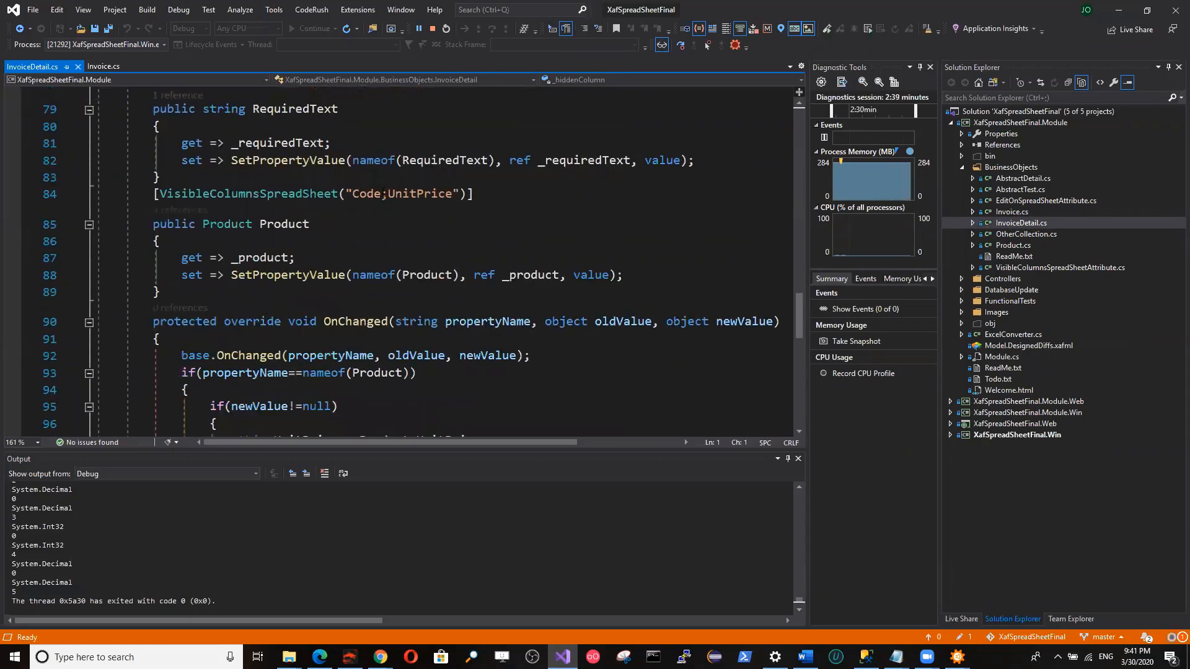
{"action": "left_click", "coordinate": [382, 193]}
{"action": "left_click", "coordinate": [403, 193]}
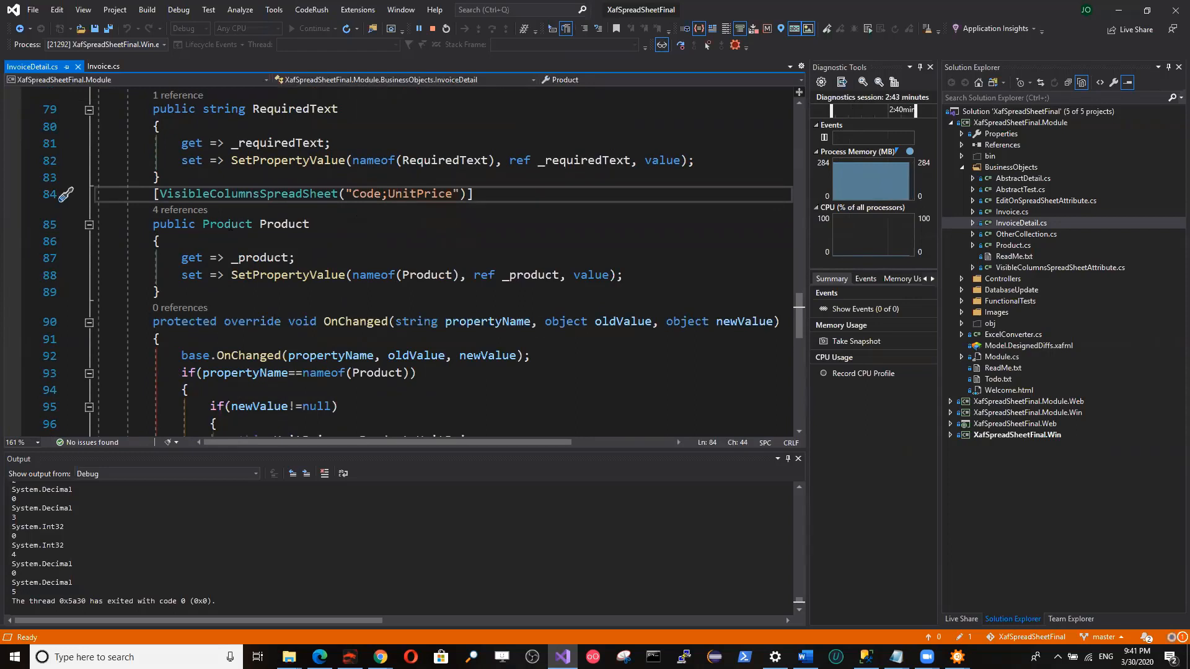
{"action": "double_click", "coordinate": [250, 224]}
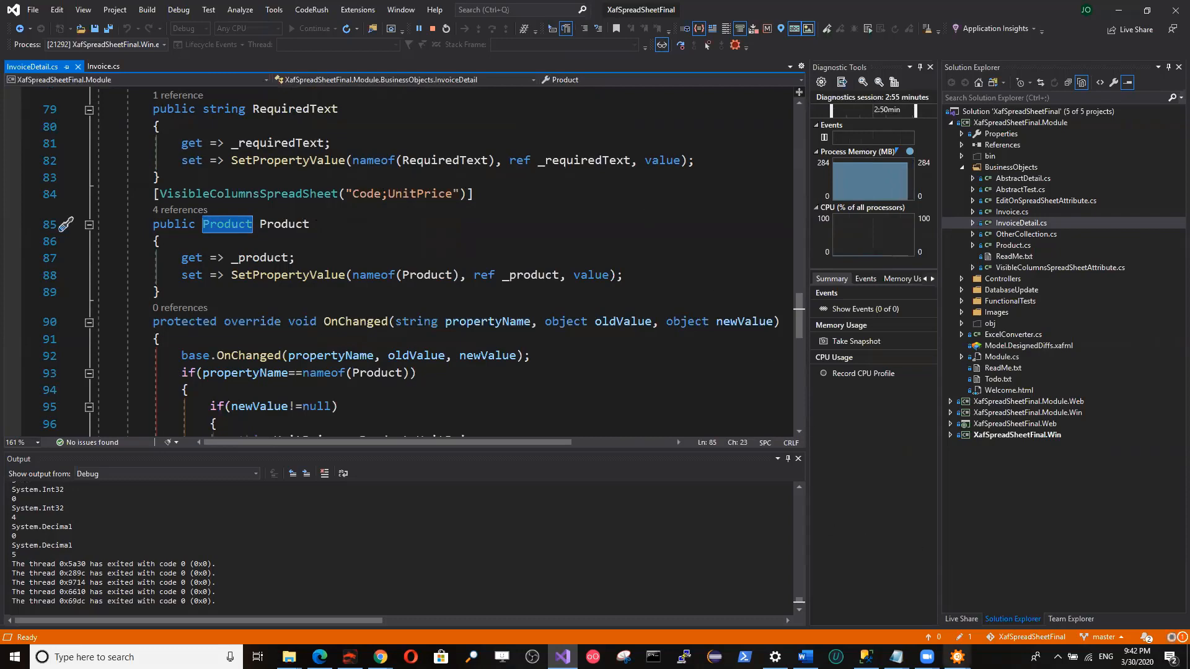
Switch back to the running XafSpreadSheetFinal application and close the invoice's spreadsheet window.
{"action": "left_click", "coordinate": [958, 658]}
{"action": "left_click", "coordinate": [1004, 603]}
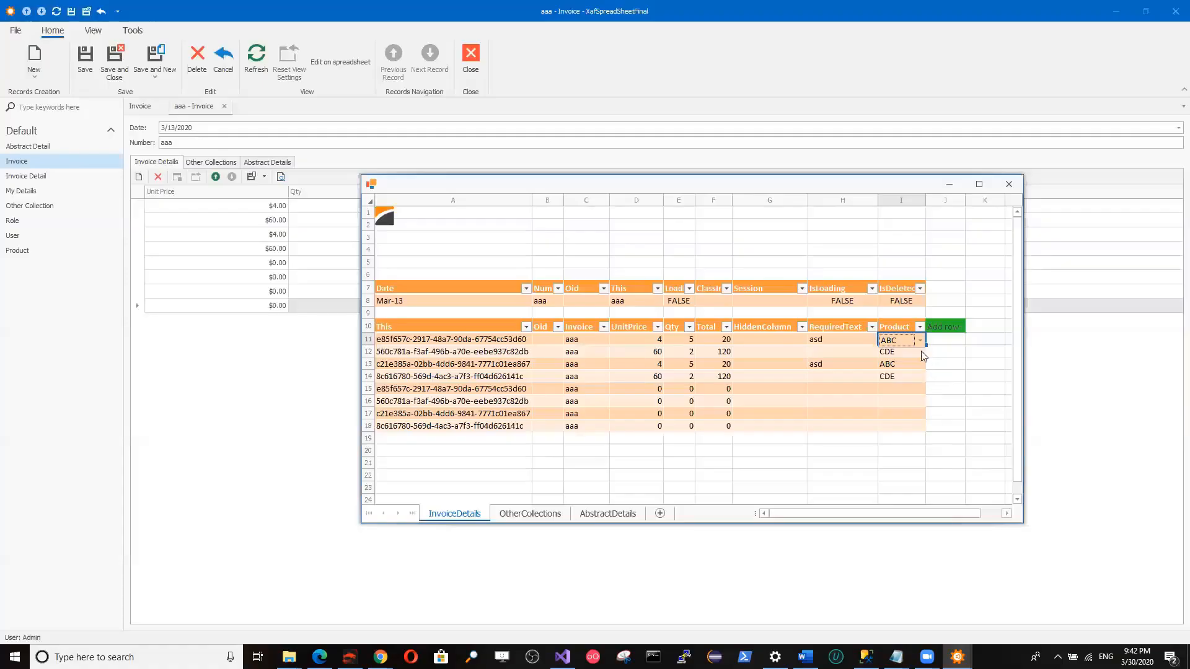
{"action": "left_click", "coordinate": [1009, 184]}
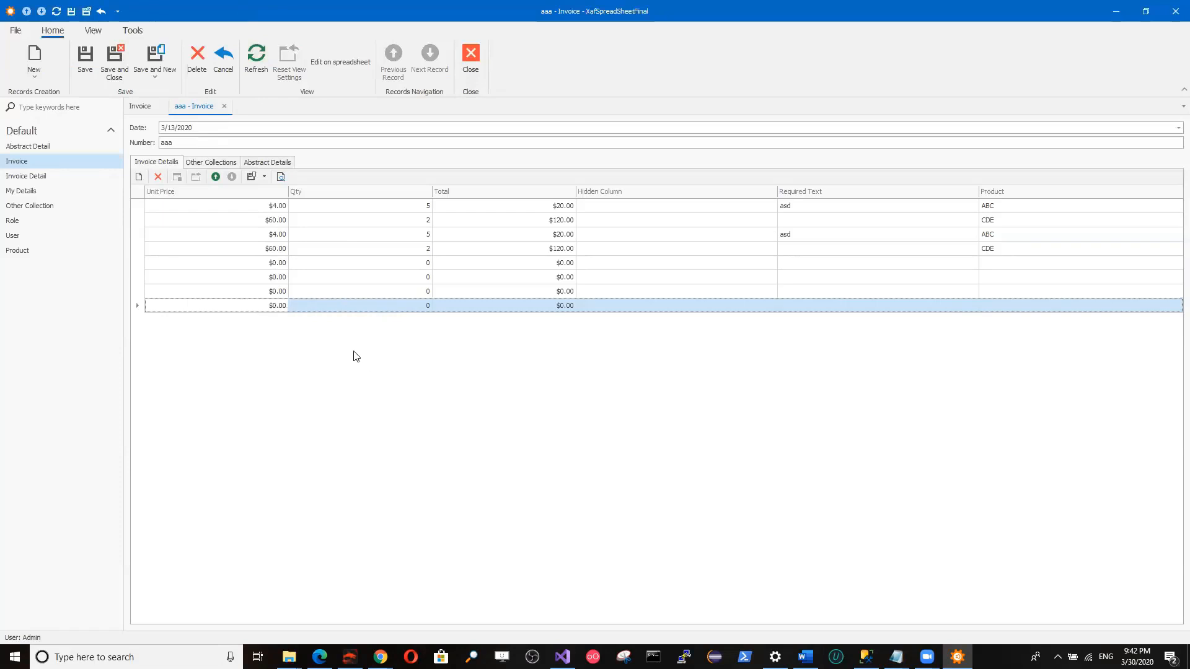
Check the blank Required Text cells of the CDE detail rows, try to save the invoice, and dismiss the validation report.
{"action": "left_click", "coordinate": [846, 226]}
{"action": "left_click", "coordinate": [847, 250]}
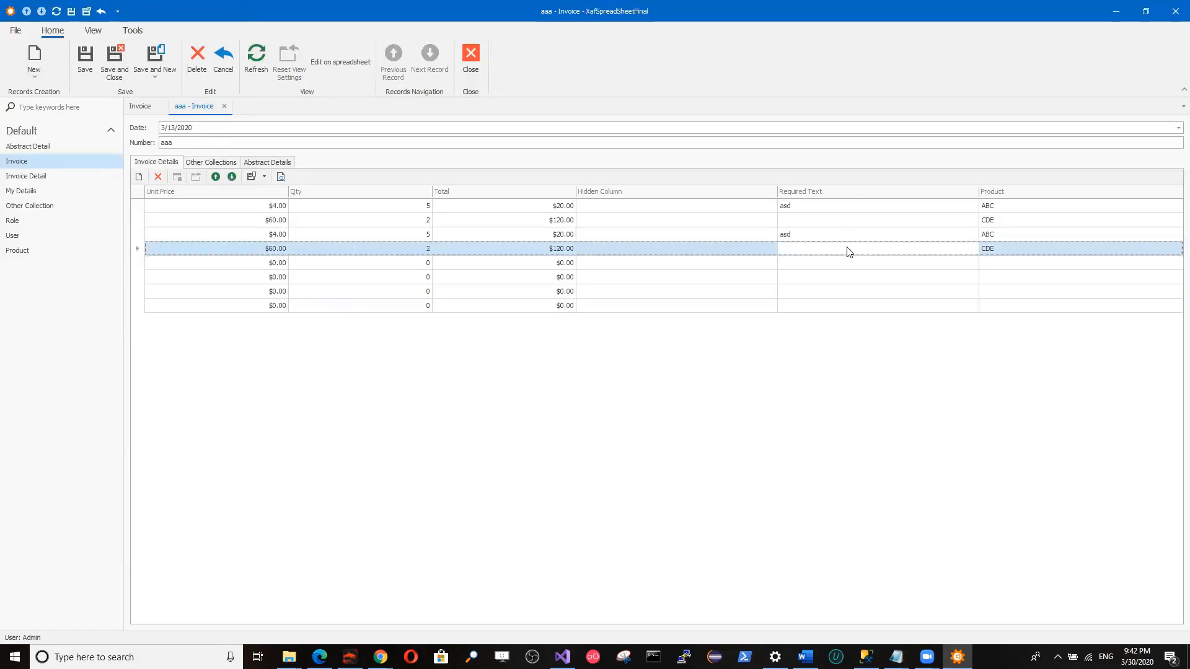
{"action": "left_click", "coordinate": [822, 225]}
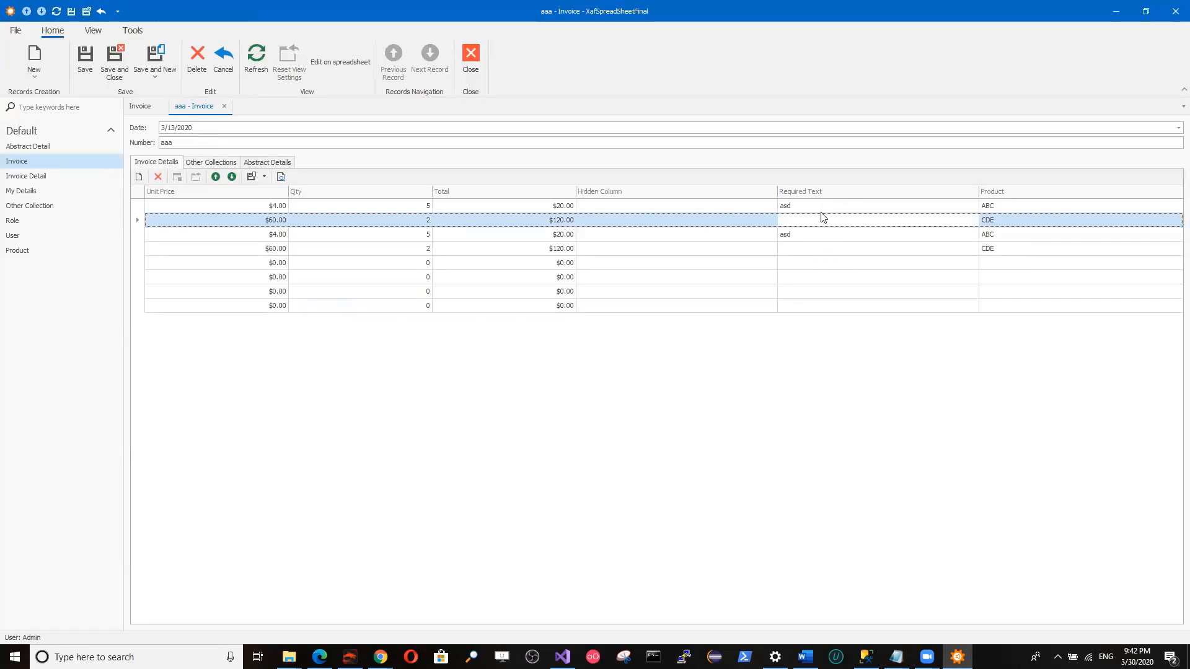
{"action": "left_click", "coordinate": [93, 62]}
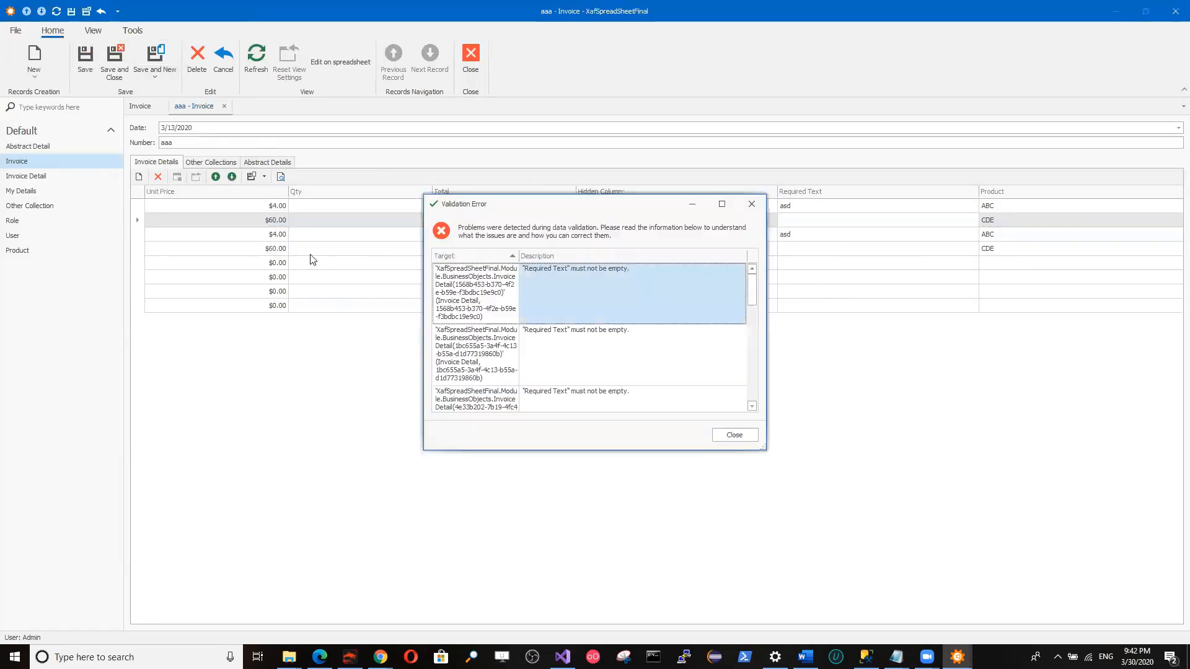
{"action": "left_click", "coordinate": [731, 434]}
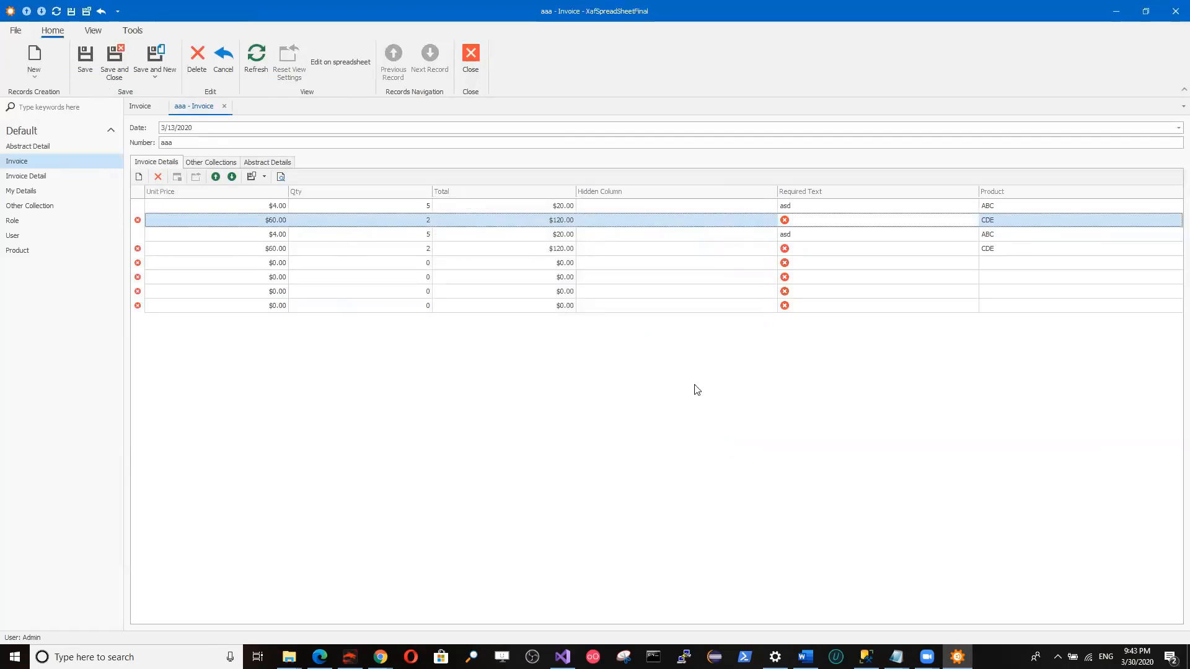
Edit the invoice on the spreadsheet, entering "a" as RequiredText in rows 12 and 14 to 18, and close the spreadsheet.
{"action": "left_click", "coordinate": [341, 62]}
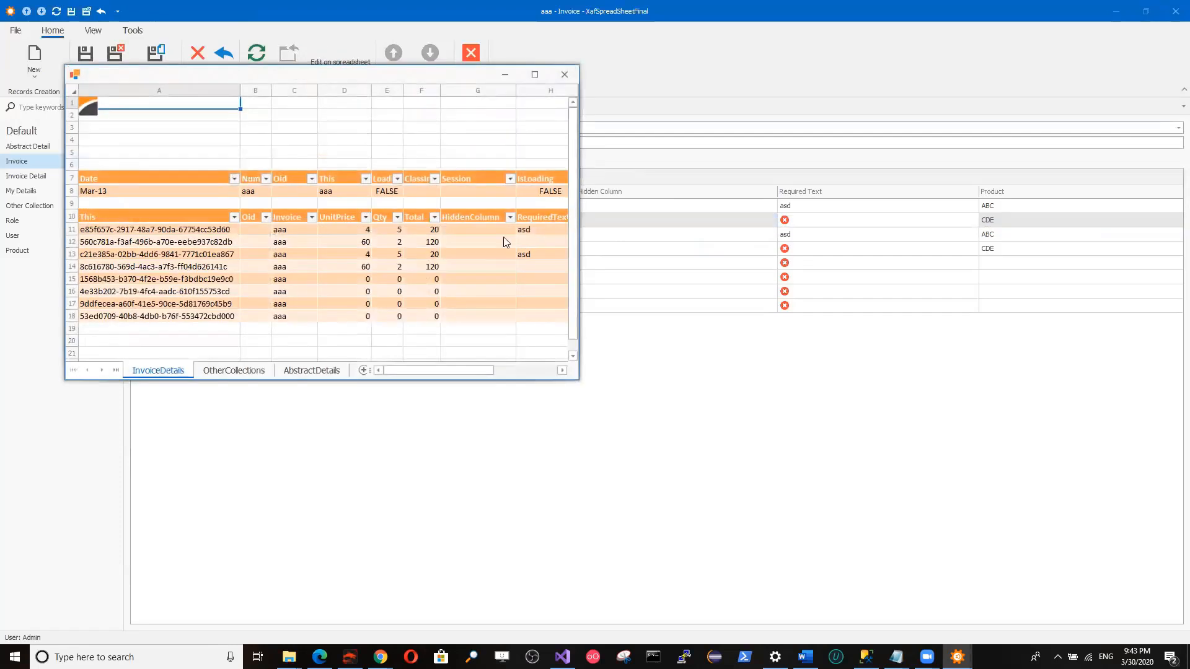
{"action": "left_click", "coordinate": [537, 245]}
{"action": "type", "text": "a"}
{"action": "left_click", "coordinate": [534, 266]}
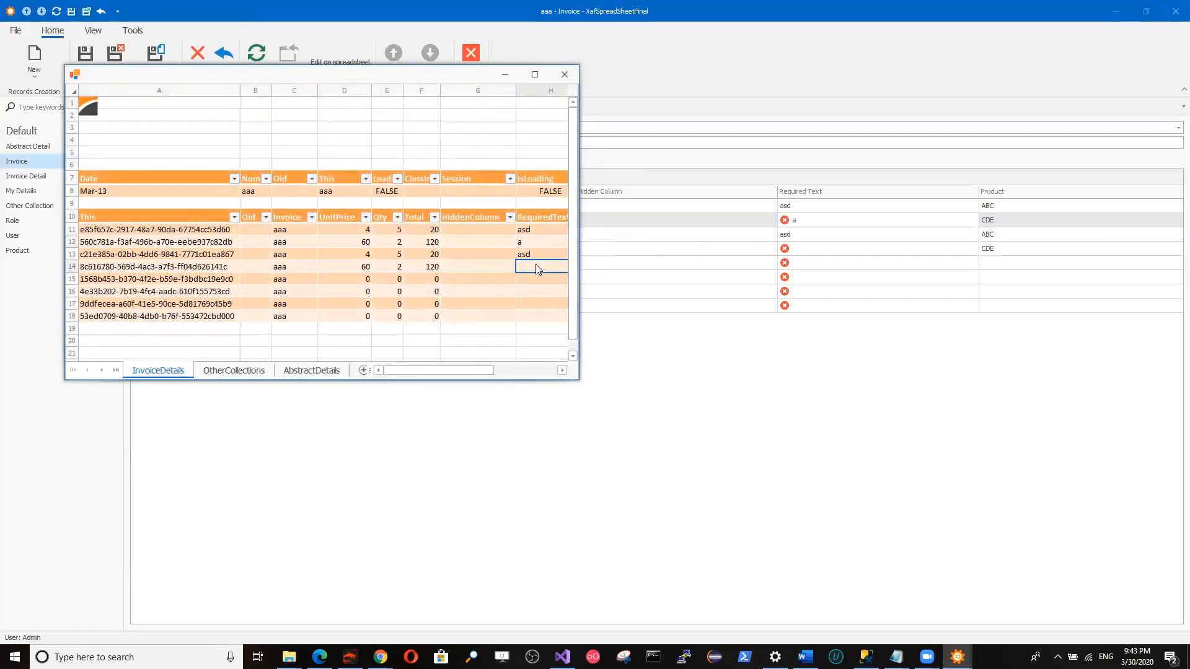
{"action": "type", "text": "a"}
{"action": "left_click", "coordinate": [534, 280]}
{"action": "type", "text": "a"}
{"action": "left_click", "coordinate": [534, 290]}
{"action": "type", "text": "a"}
{"action": "left_click", "coordinate": [533, 304]}
{"action": "type", "text": "a"}
{"action": "left_click", "coordinate": [533, 316]}
{"action": "type", "text": "a"}
{"action": "left_click", "coordinate": [566, 90]}
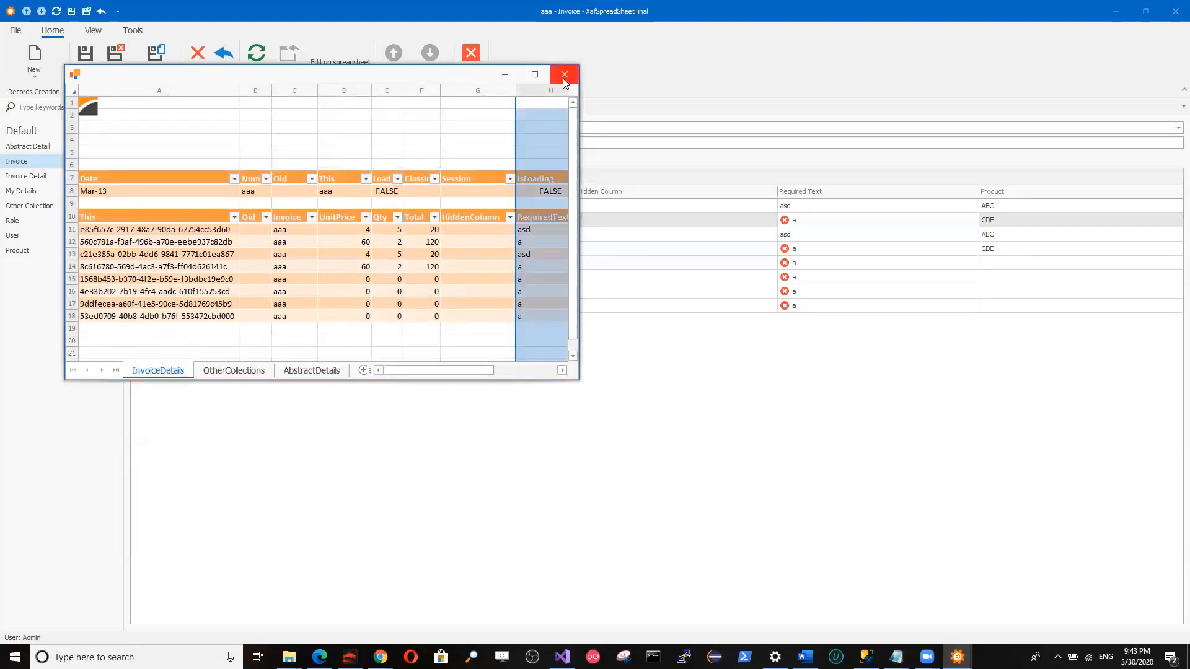
{"action": "left_click", "coordinate": [564, 75]}
Try twice to save the invoice, dismissing the validation report each time, and check the Required Text of the seventh detail row.
{"action": "left_click", "coordinate": [87, 72]}
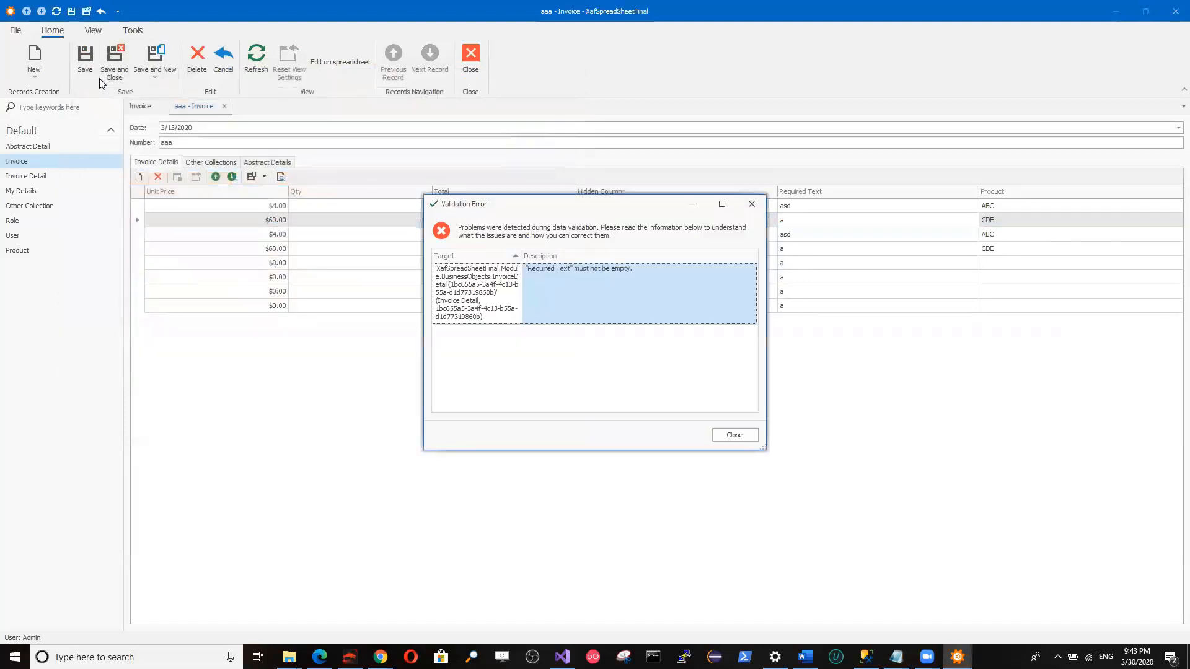
{"action": "left_click", "coordinate": [722, 437]}
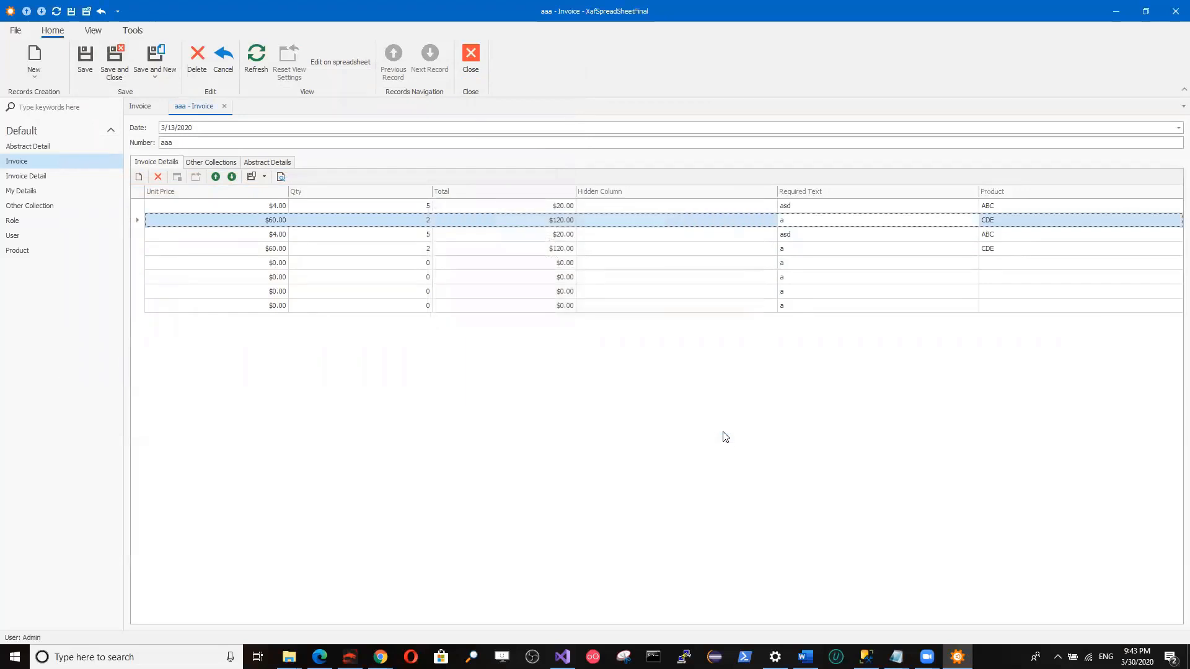
{"action": "left_click", "coordinate": [87, 74]}
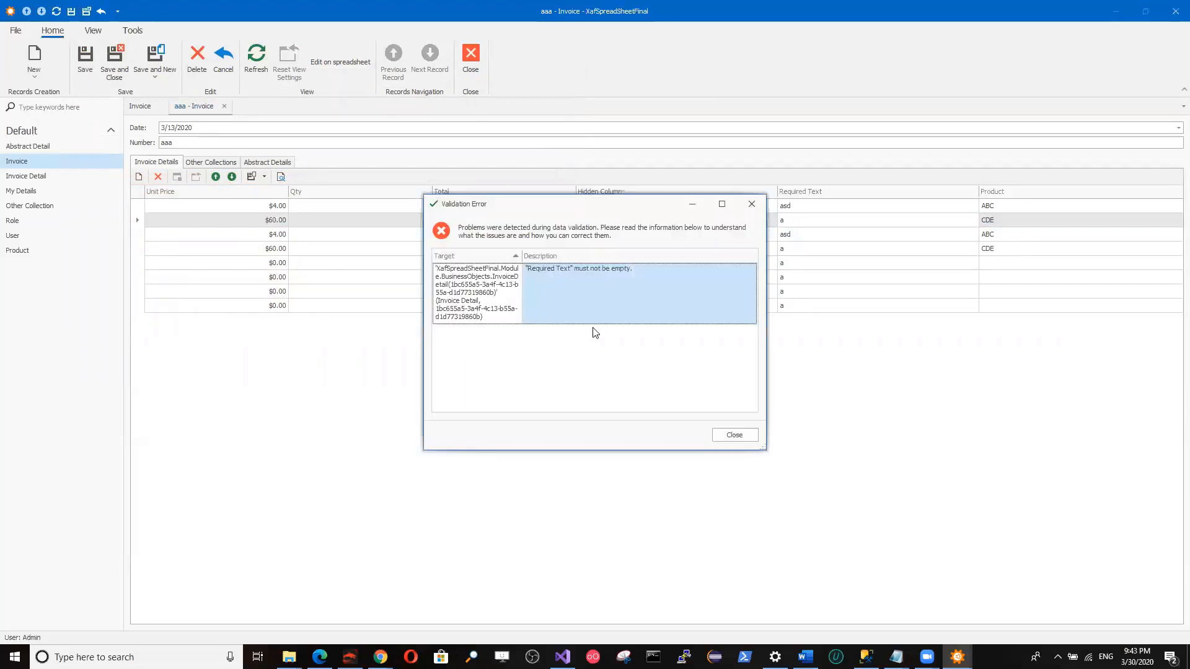
{"action": "left_click", "coordinate": [730, 436]}
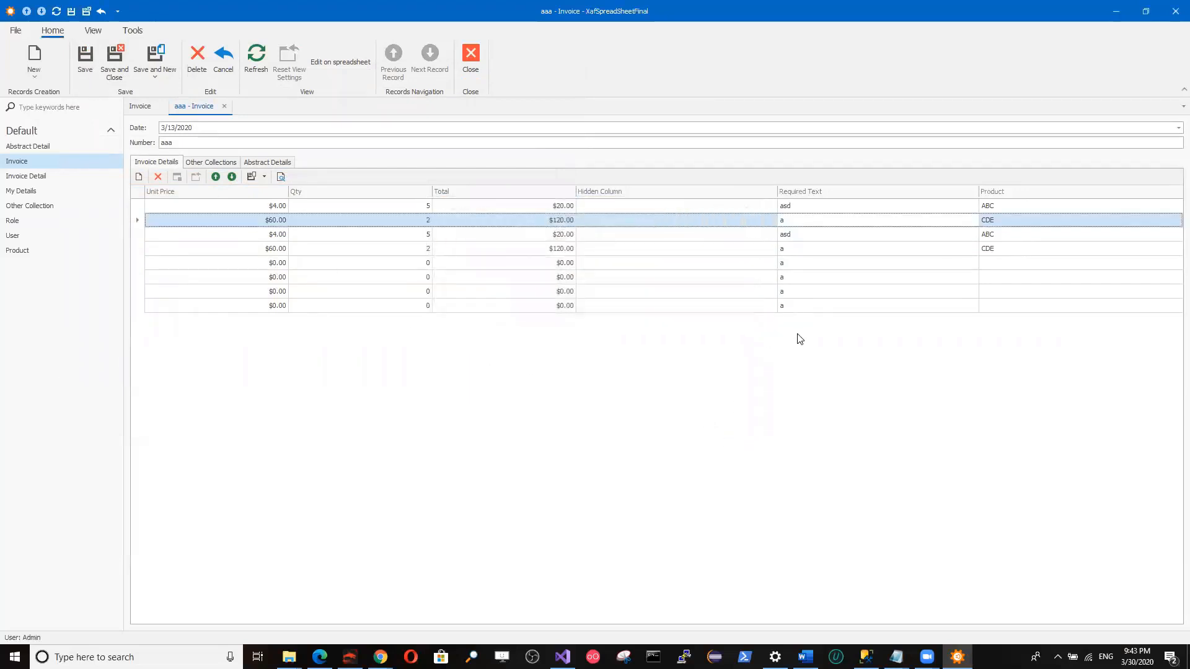
{"action": "left_click", "coordinate": [855, 294]}
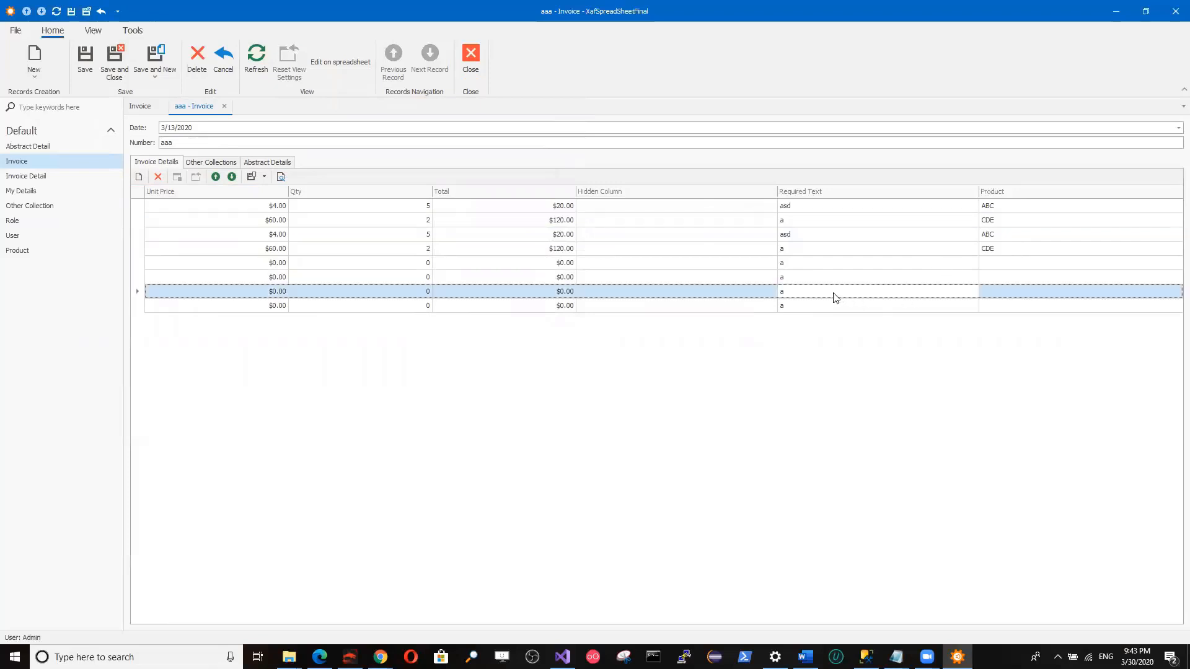